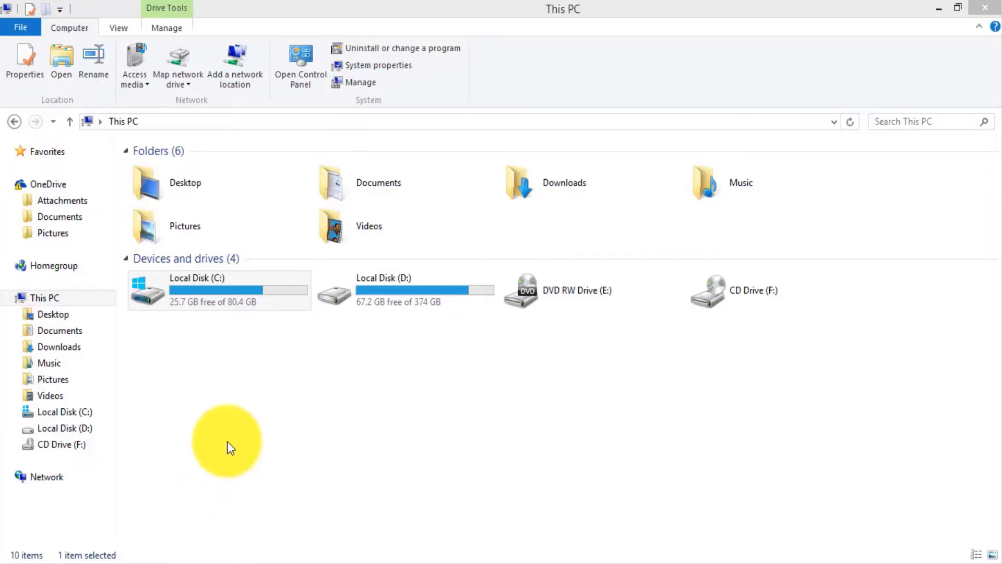
Step: Launch the xampp-control application from the xampp folder on Local Disk (C:)
double_click(282, 300)
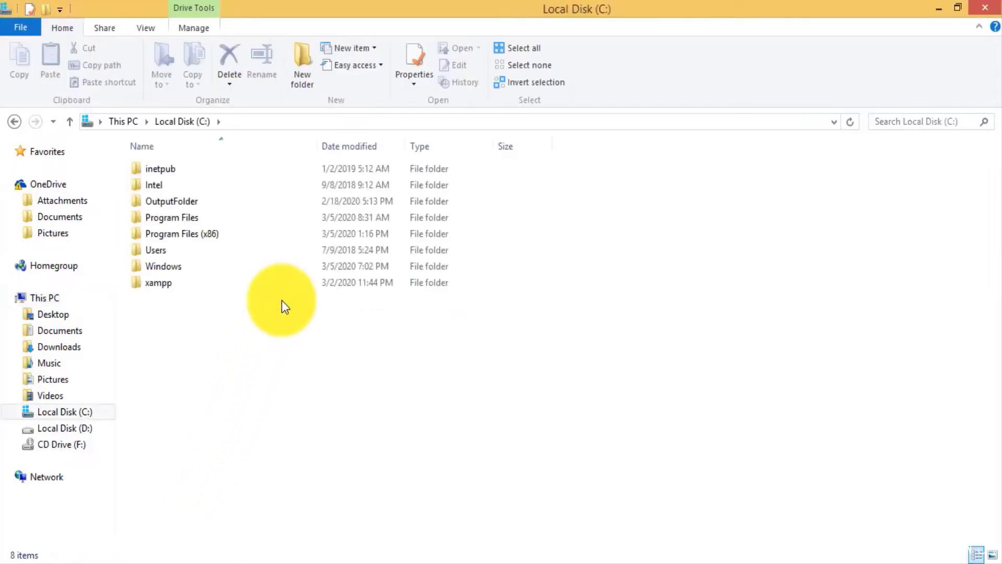
double_click(246, 282)
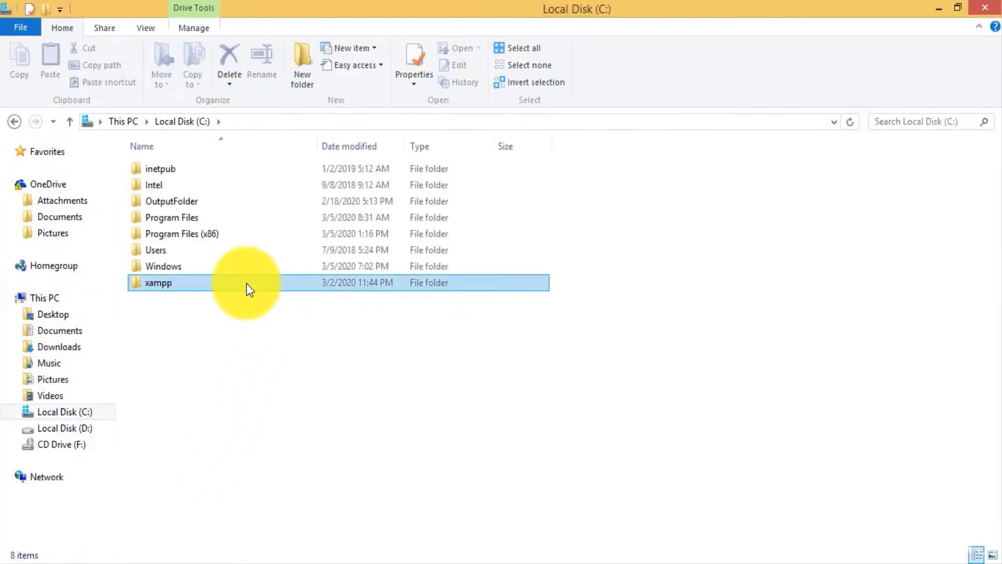
scroll(254, 339, "down", 5)
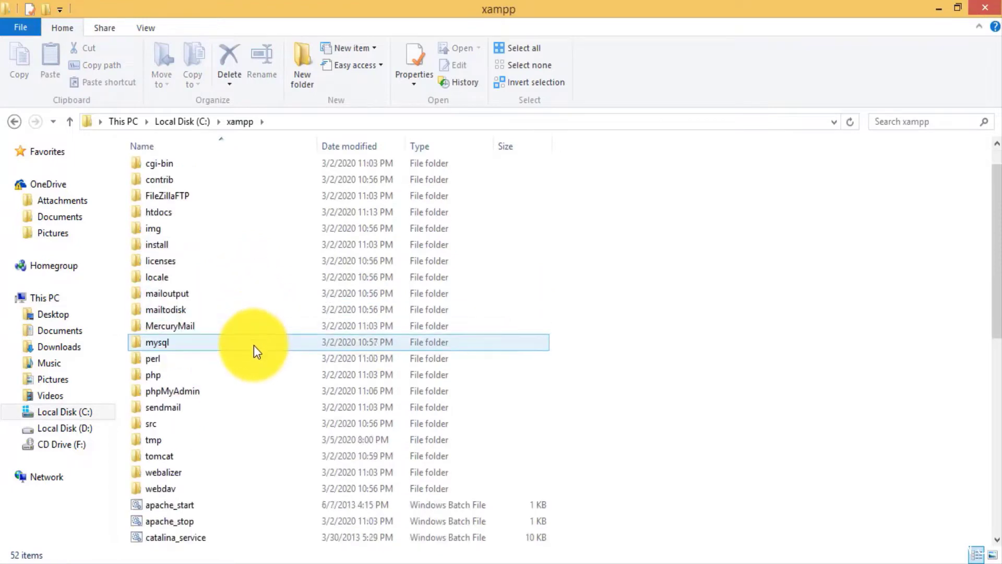
scroll(254, 351, "down", 3)
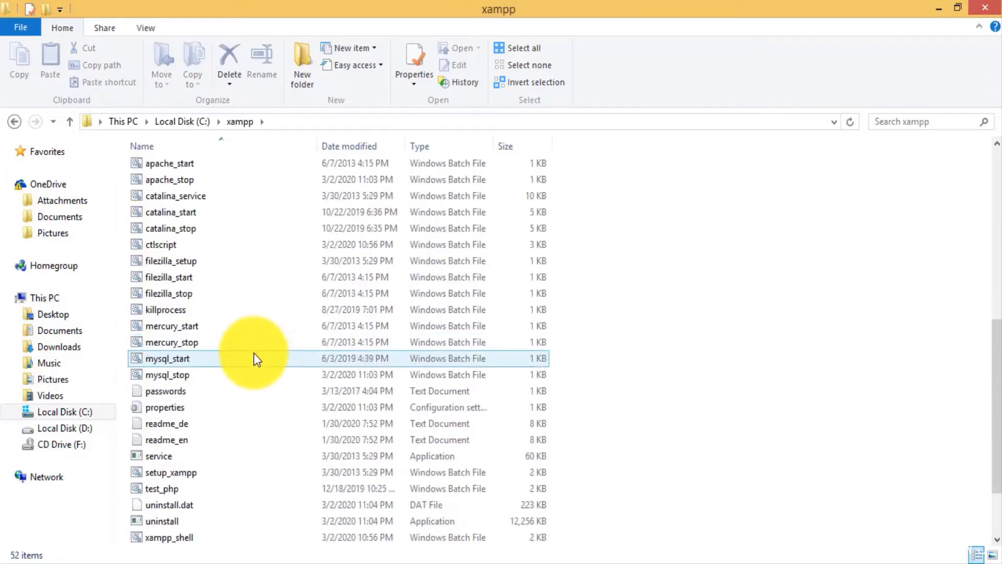
scroll(254, 353, "down", 2)
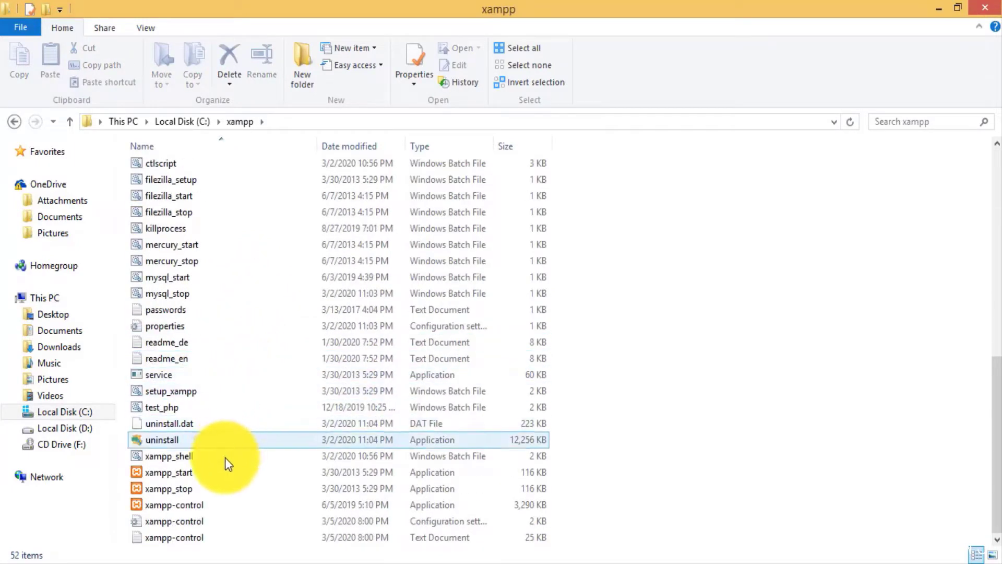
left_click(219, 500)
double_click(219, 500)
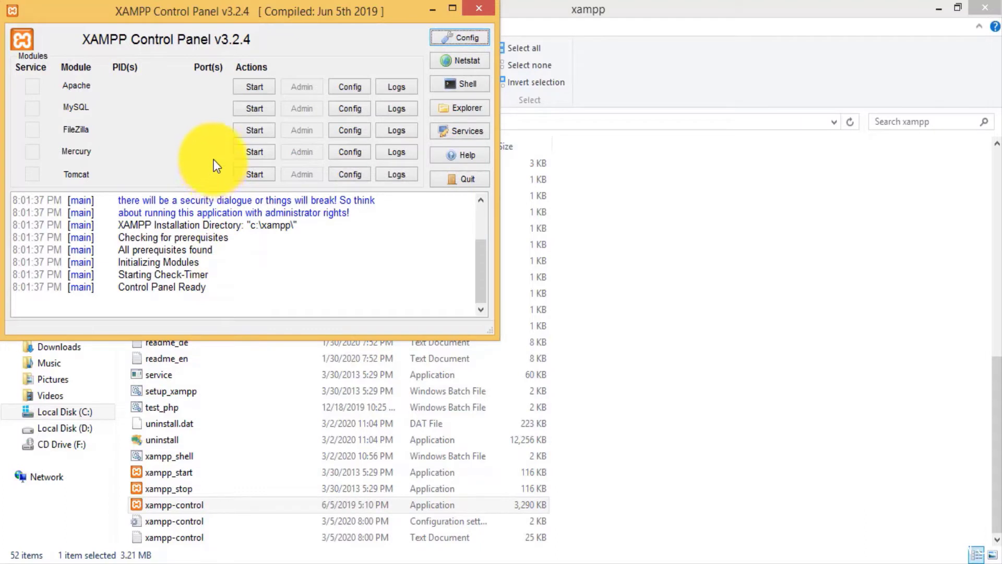
Step: Start the Apache and MySQL modules and minimize the XAMPP Control Panel
left_click(235, 91)
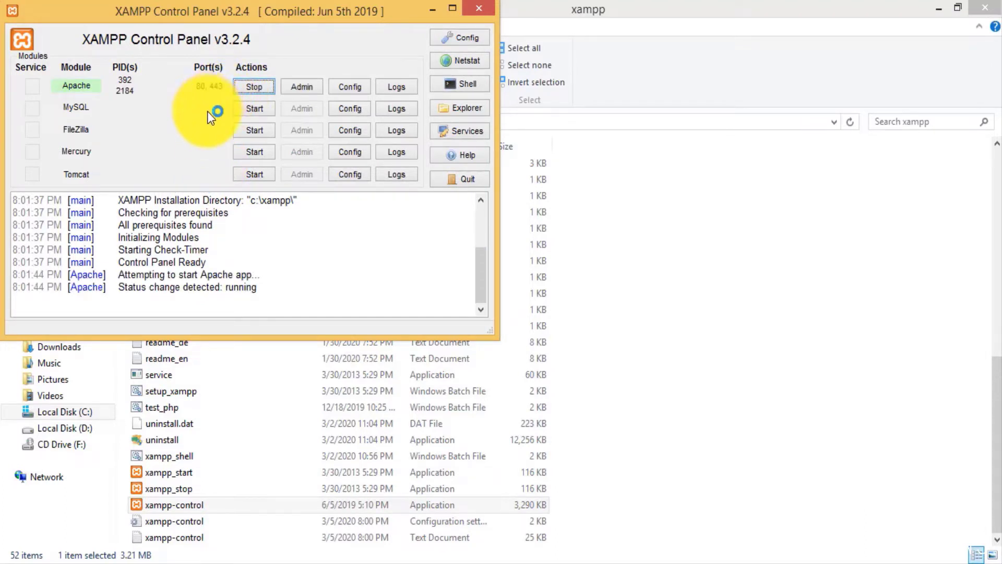
left_click(242, 111)
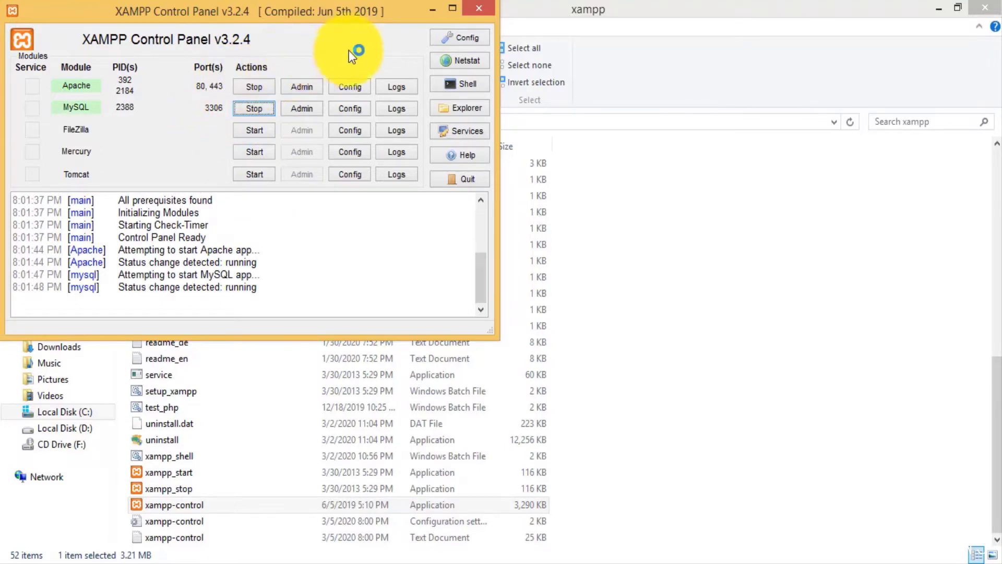
left_click(432, 10)
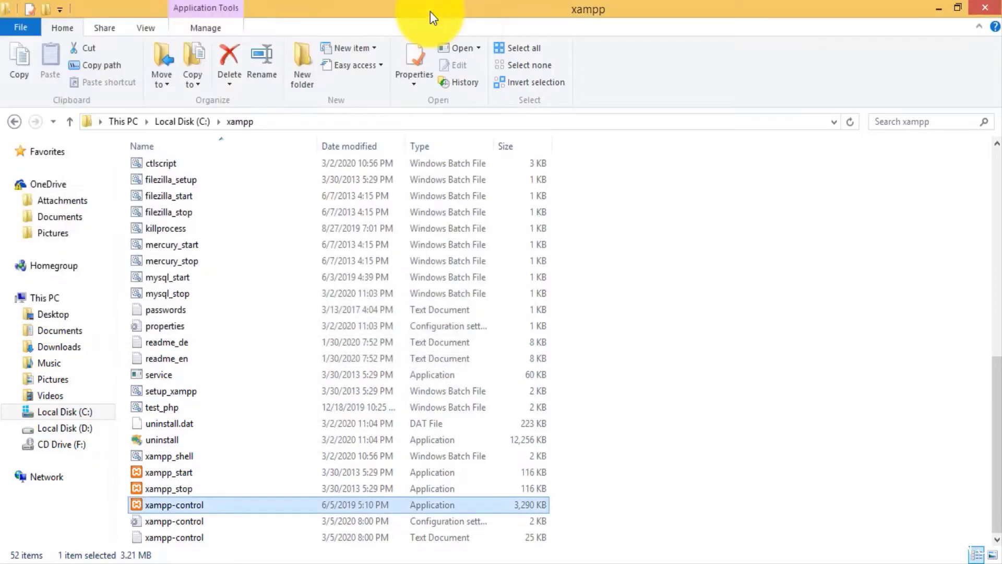
Step: Open the landscape site folder inside xampp's htdocs folder to view its WordPress files
scroll(300, 274, "up", 4)
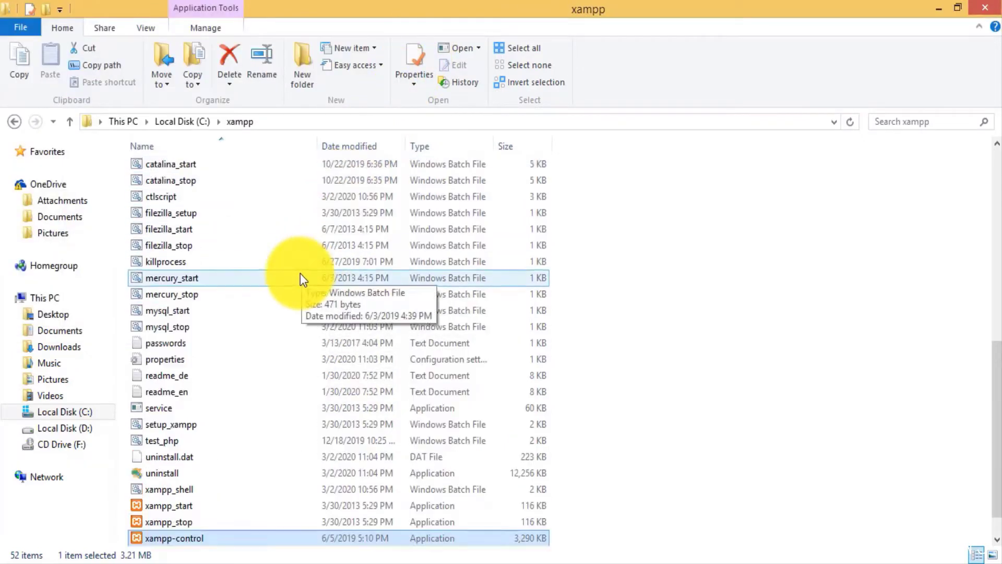
scroll(300, 274, "up", 6)
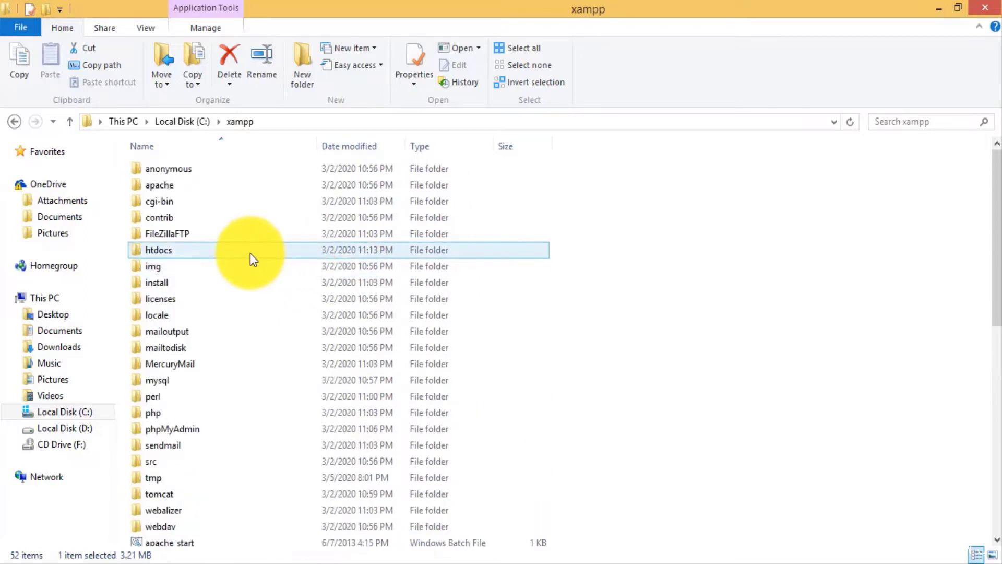
double_click(249, 252)
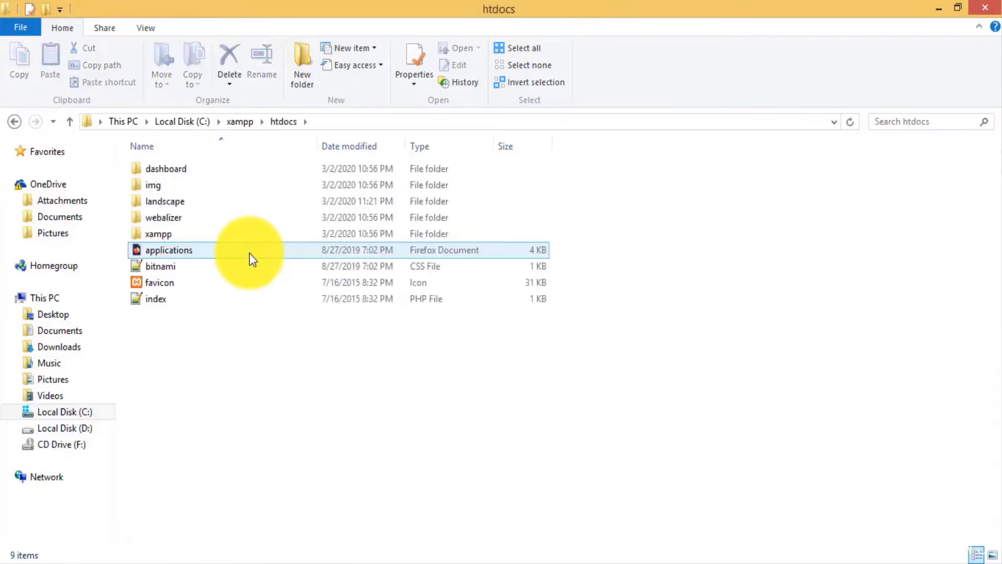
left_click(201, 209)
double_click(199, 205)
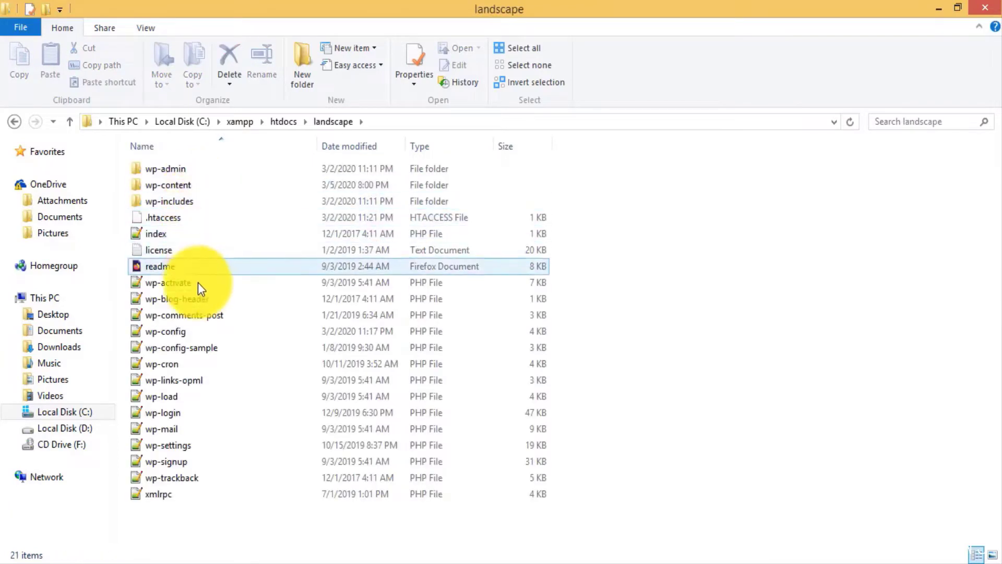
Step: Switch to Firefox and load the WordPress admin login page at localhost/landscape/wp-admin
left_click(194, 560)
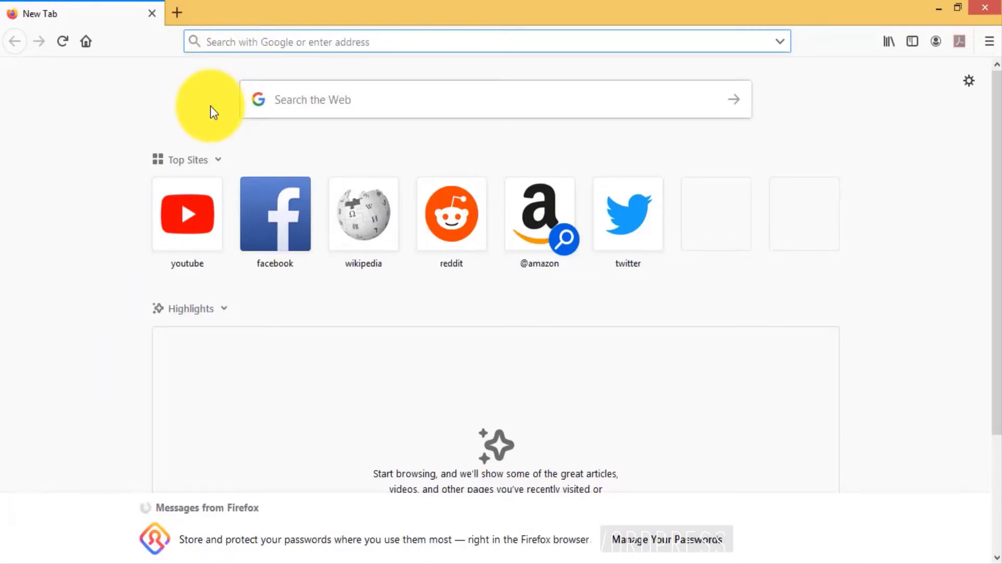
type("lo")
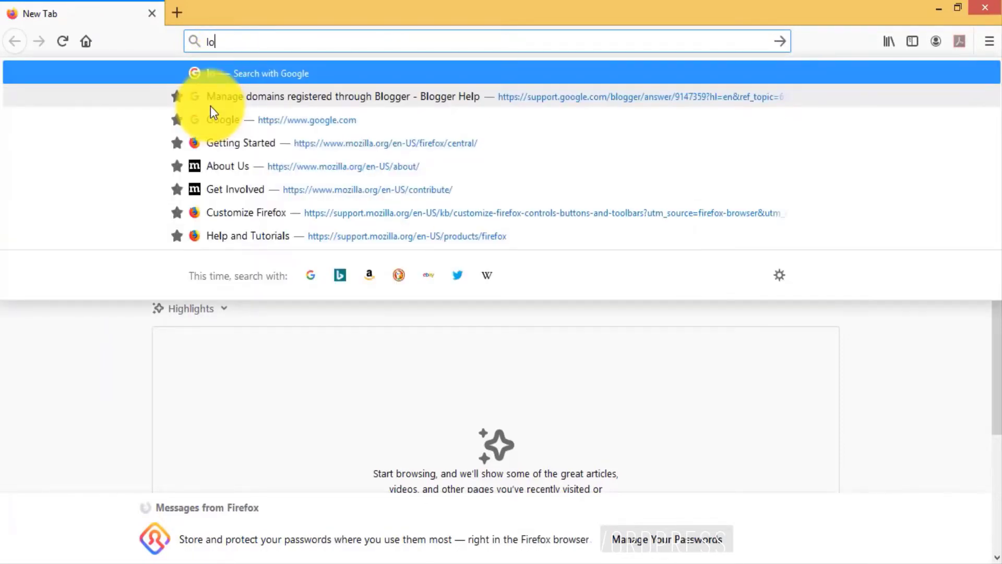
type("calhos")
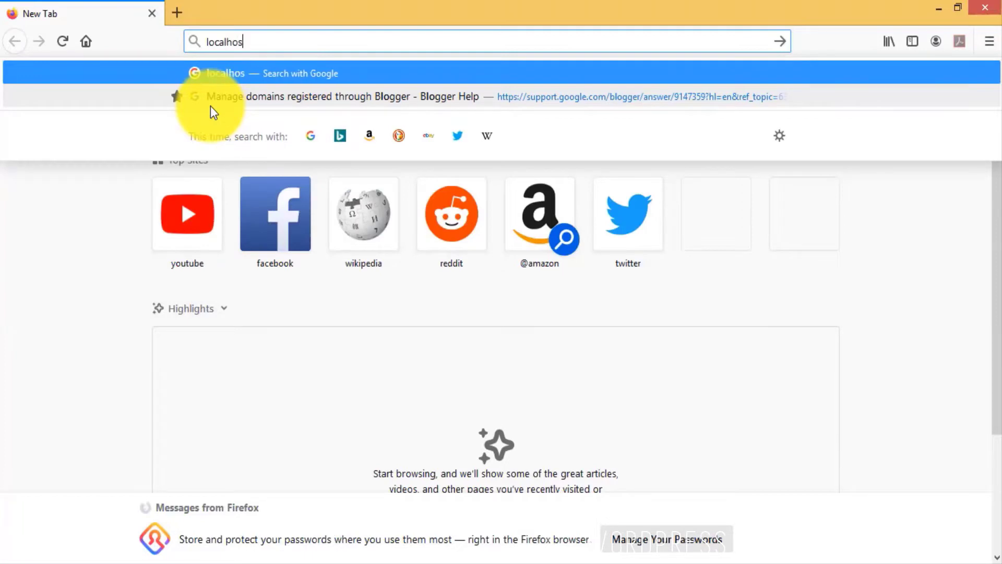
type("t/la")
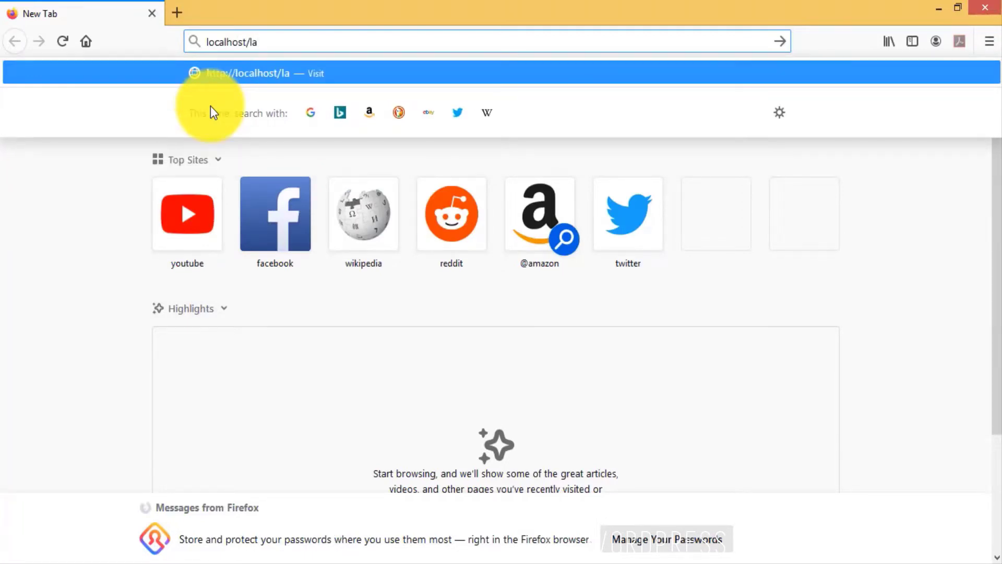
type("ndscap")
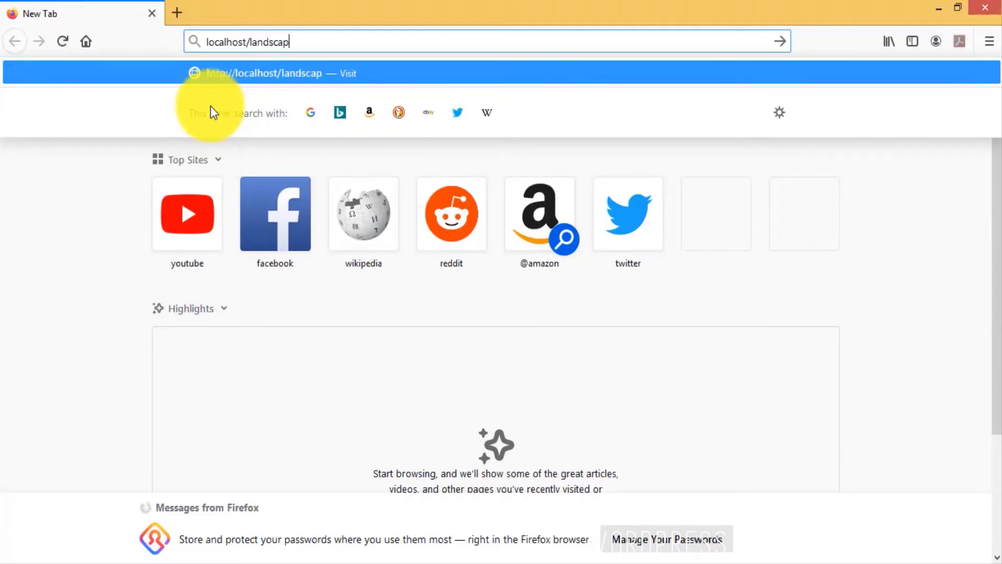
type("e/wp-admin")
key("Return")
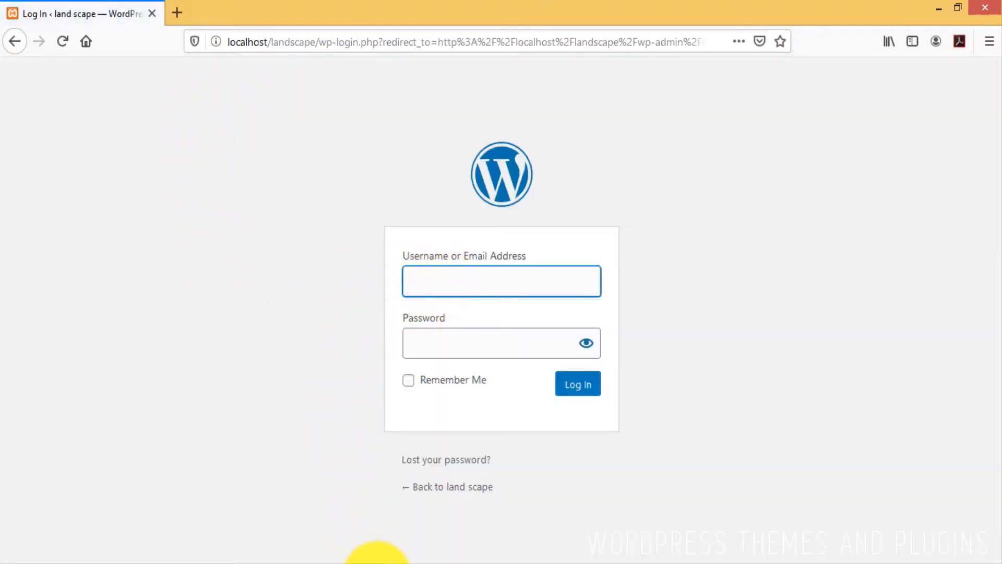
Step: Copy the username from the Notepad login details into the username field of the WordPress login form
left_click(377, 560)
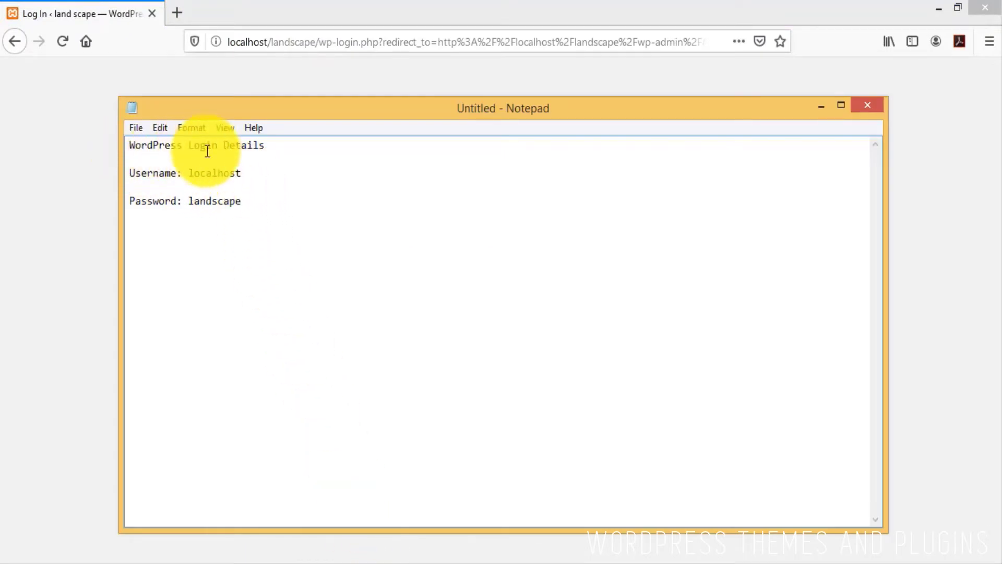
double_click(231, 173)
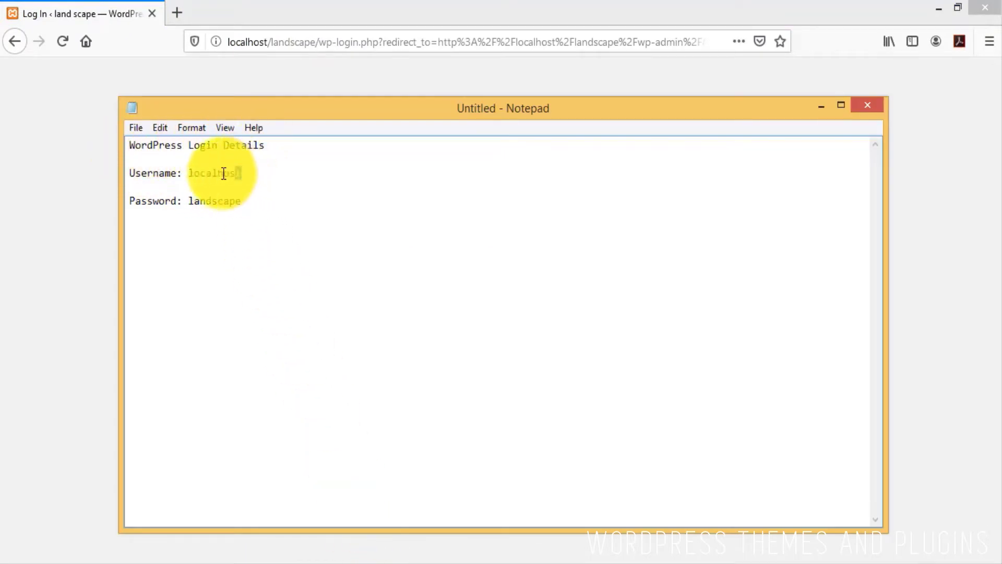
right_click(225, 172)
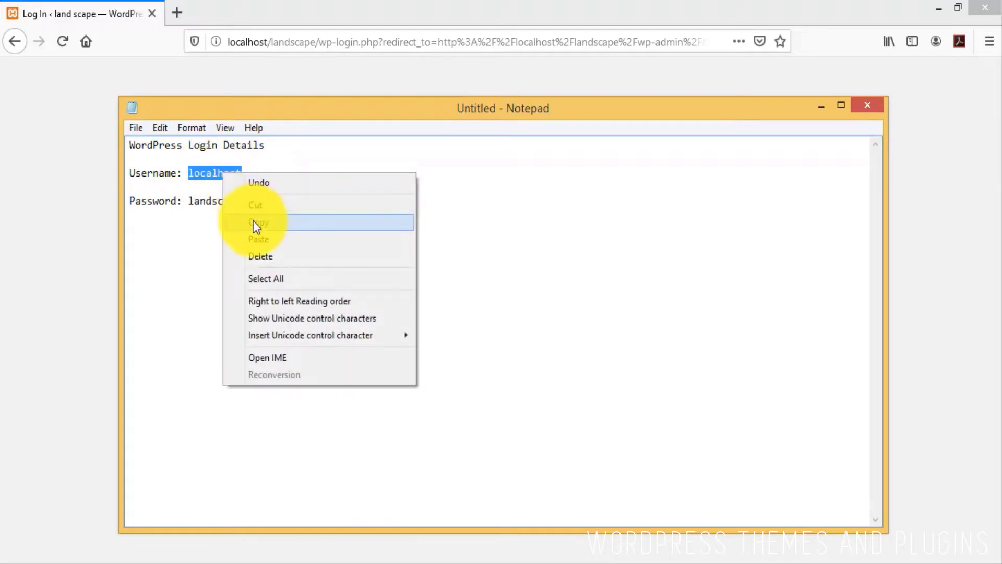
left_click(253, 221)
left_click(32, 221)
right_click(424, 280)
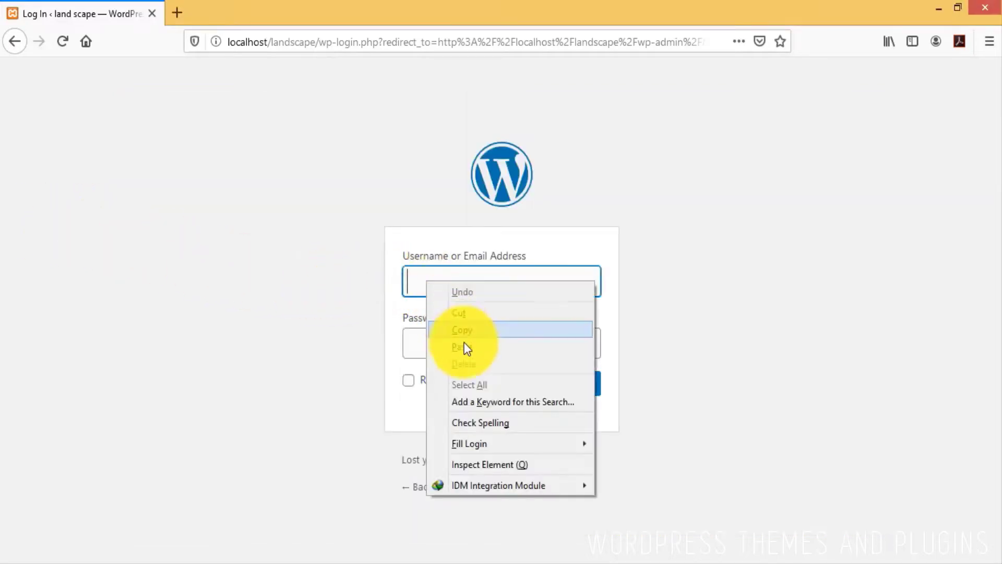
left_click(466, 349)
Step: Copy the account password from the Notepad login details into the password field of the WordPress login form
left_click(378, 563)
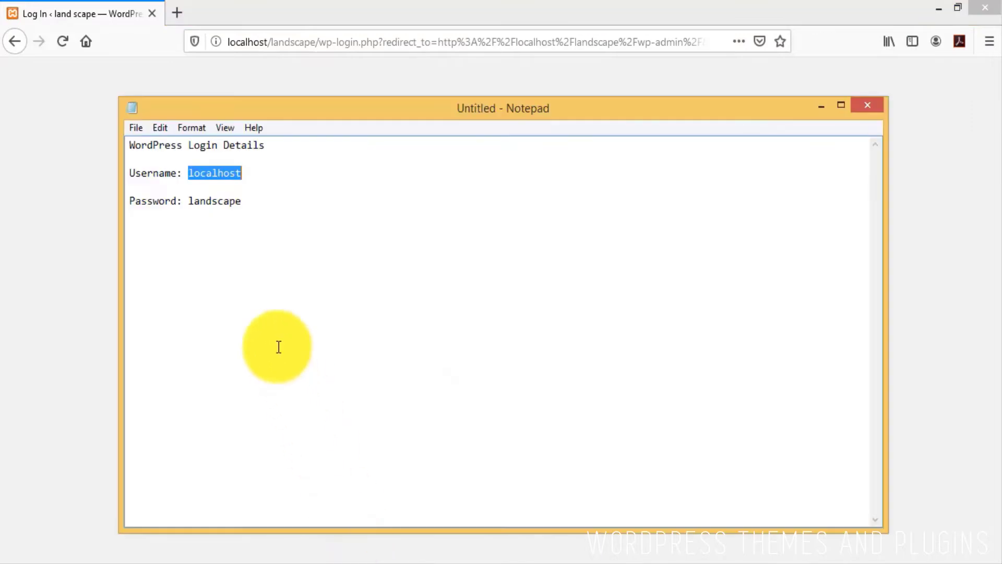
left_click_drag(245, 203, 191, 204)
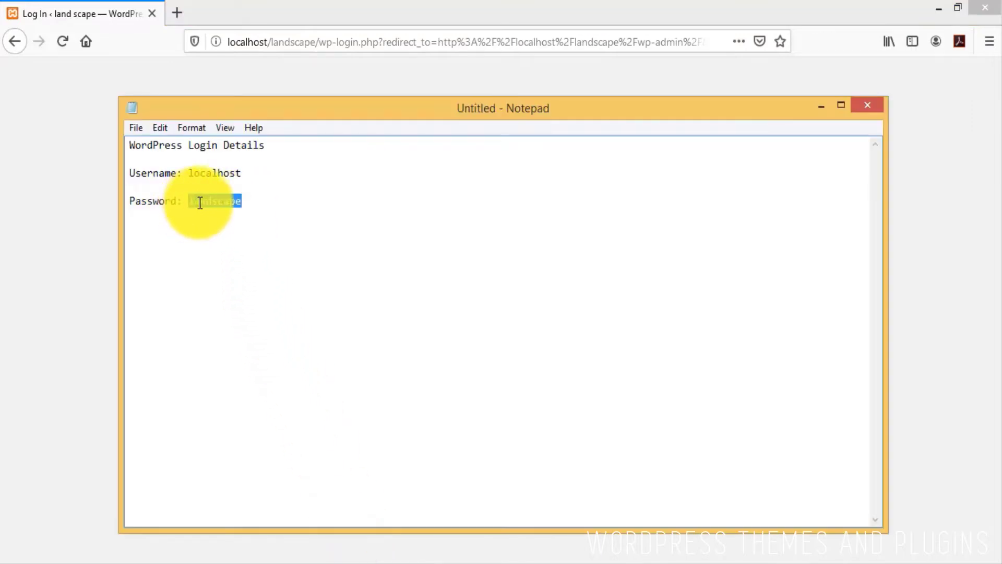
right_click(199, 203)
left_click(232, 255)
left_click(67, 291)
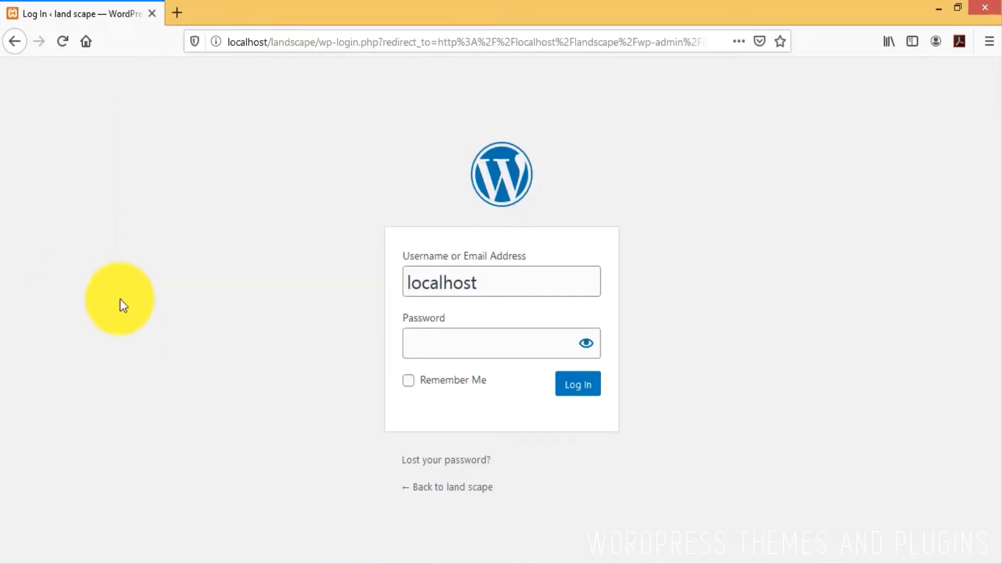
right_click(441, 343)
left_click(472, 410)
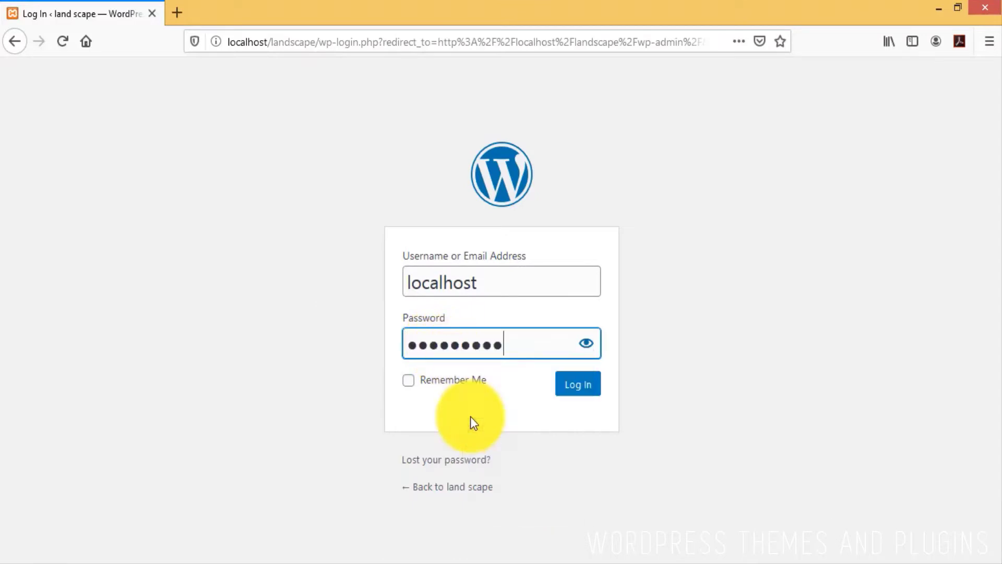
Step: Reveal the entered password to check it and log in to the WordPress dashboard
left_click(587, 347)
left_click(551, 346)
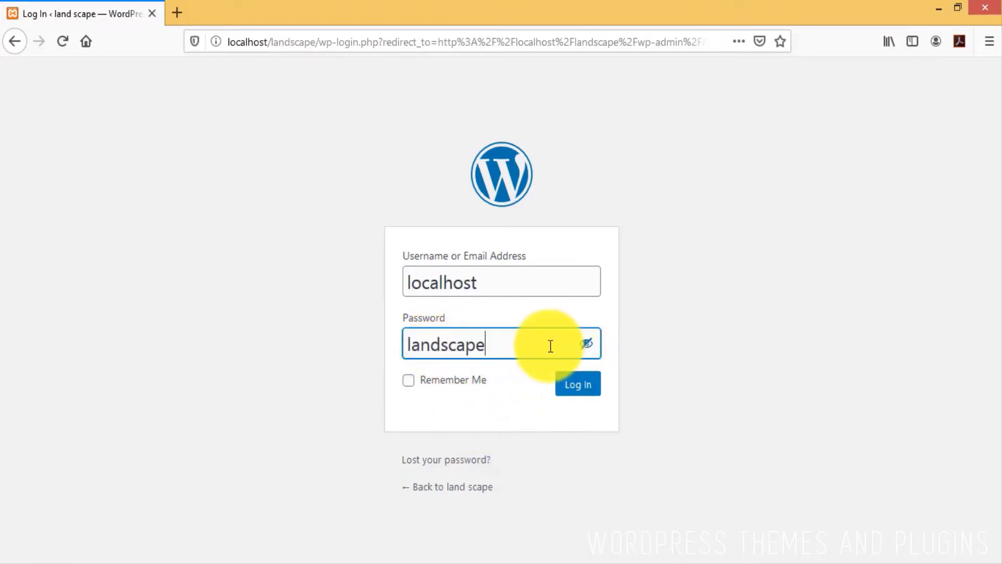
left_click(580, 389)
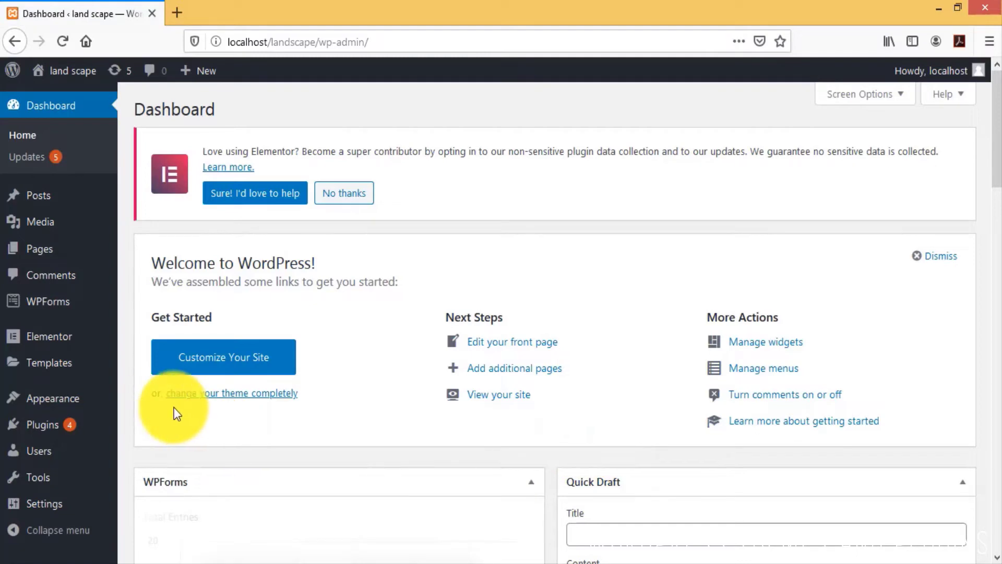
Step: Open the land scape site's front end in a new browser tab and switch to that tab
scroll(127, 324, "down", 2)
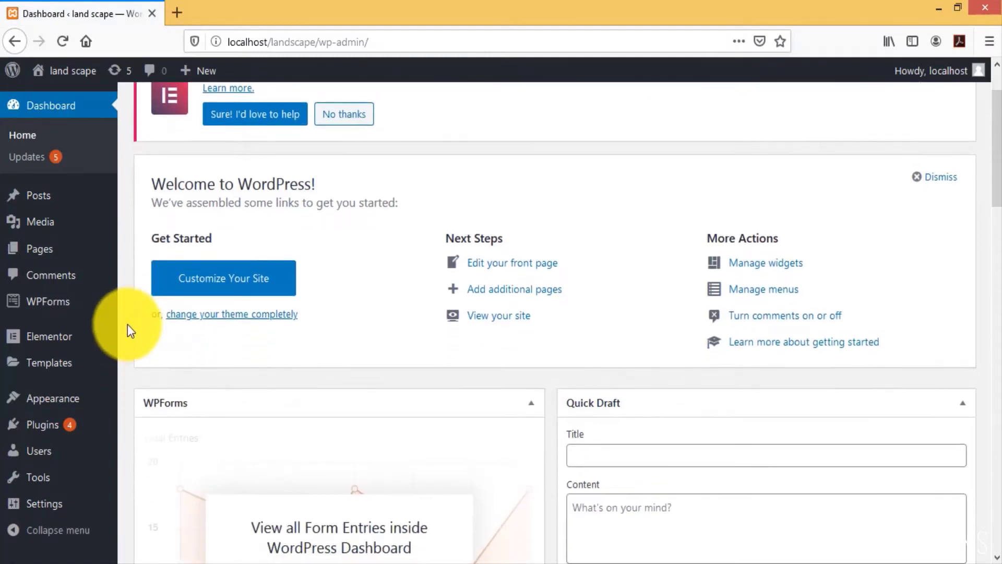
mouse_move(67, 73)
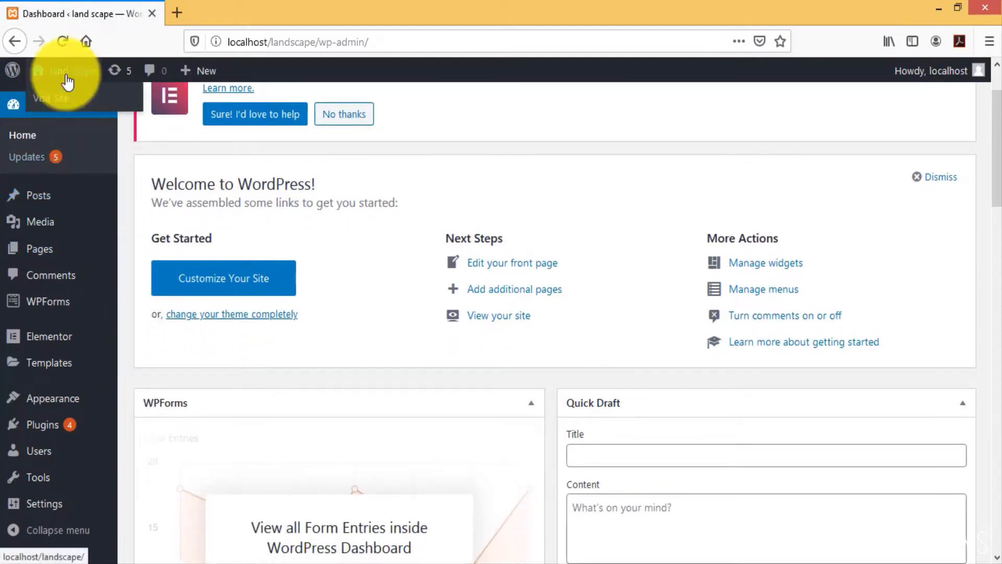
right_click(78, 98)
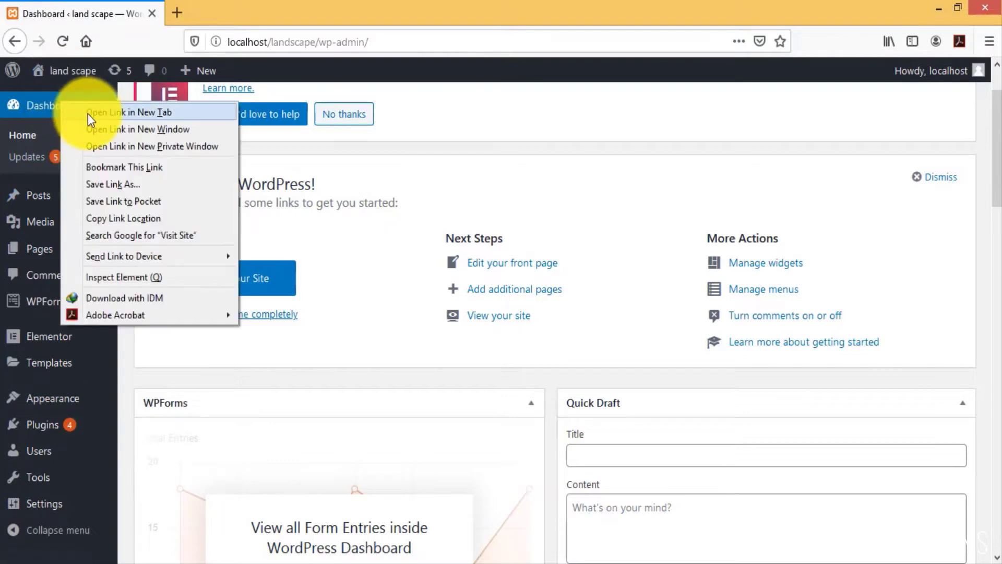
left_click(87, 114)
left_click(189, 12)
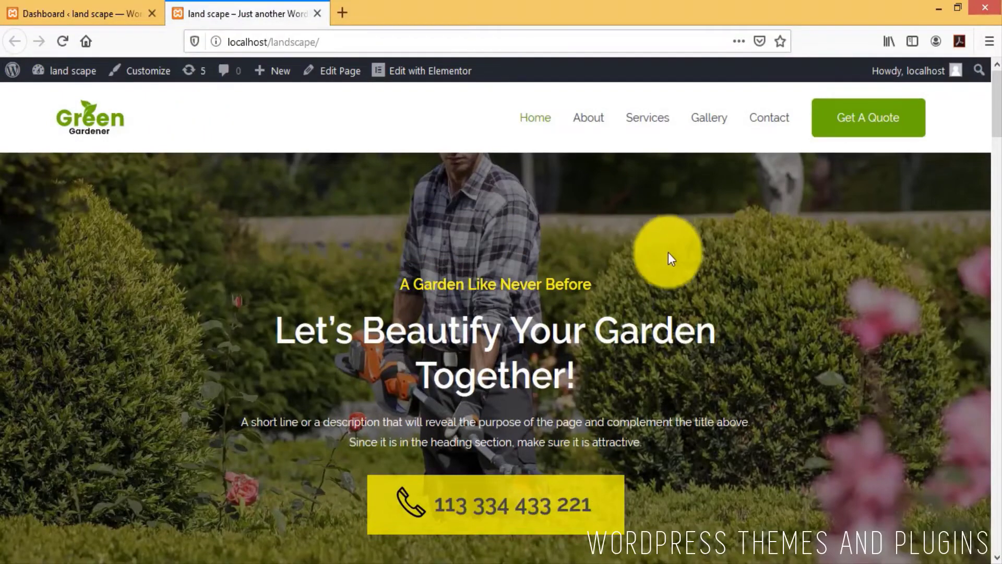
Step: Review the land scape home page from the hero banner through services, testimonials and questions to the footer, and return to its header
scroll(694, 258, "down", 3)
scroll(696, 271, "down", 10)
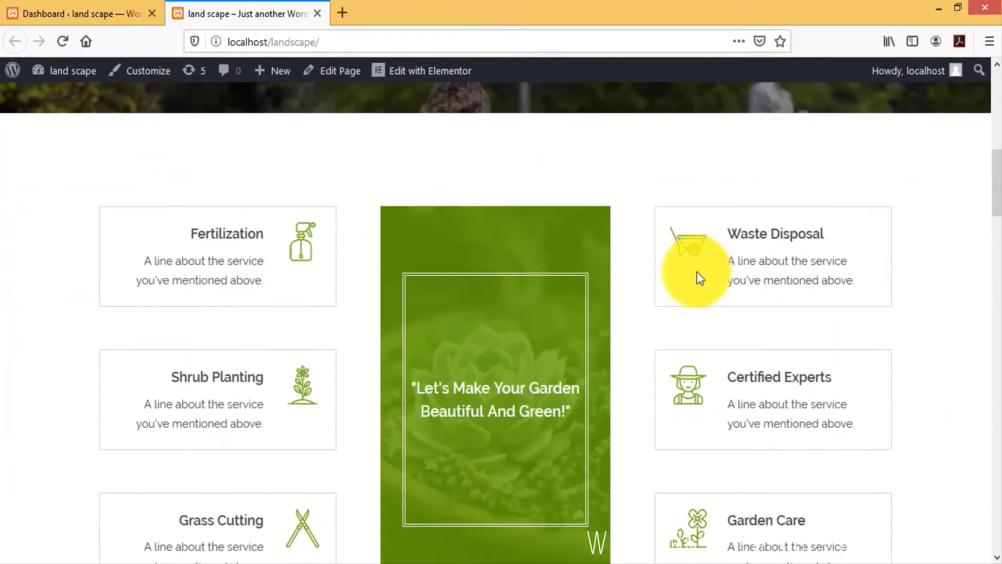
scroll(696, 271, "down", 3)
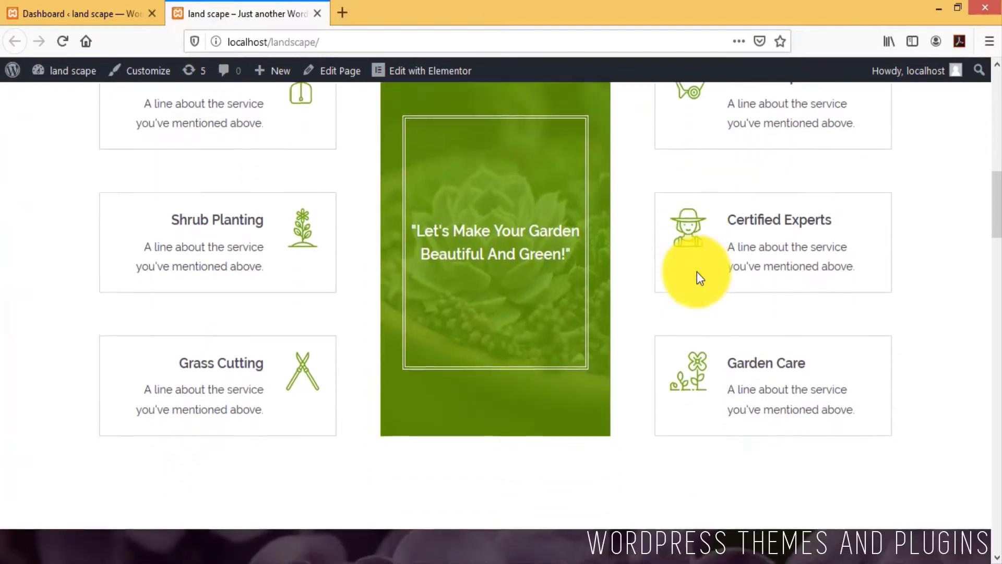
scroll(647, 301, "down", 3)
scroll(632, 311, "down", 2)
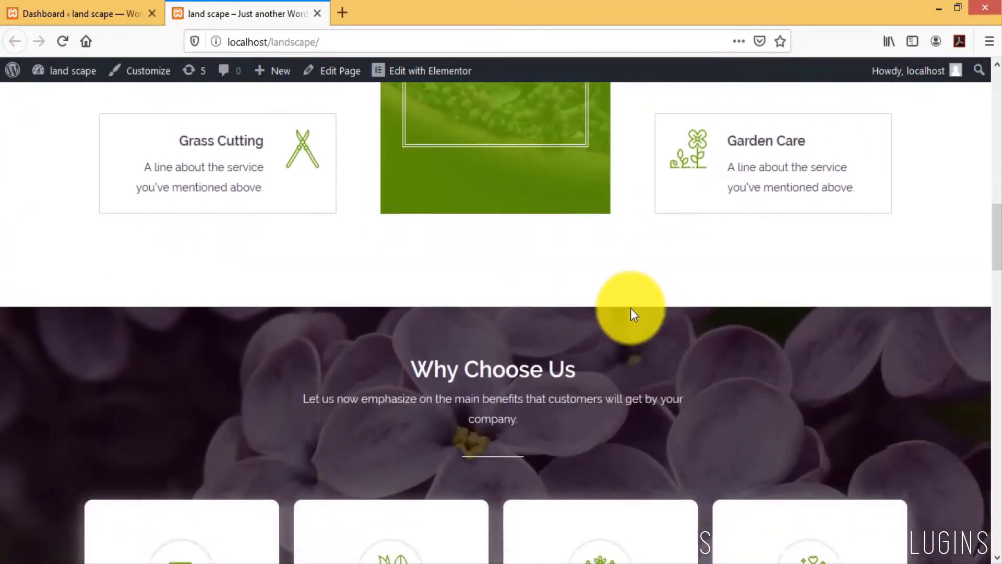
scroll(706, 325, "down", 7)
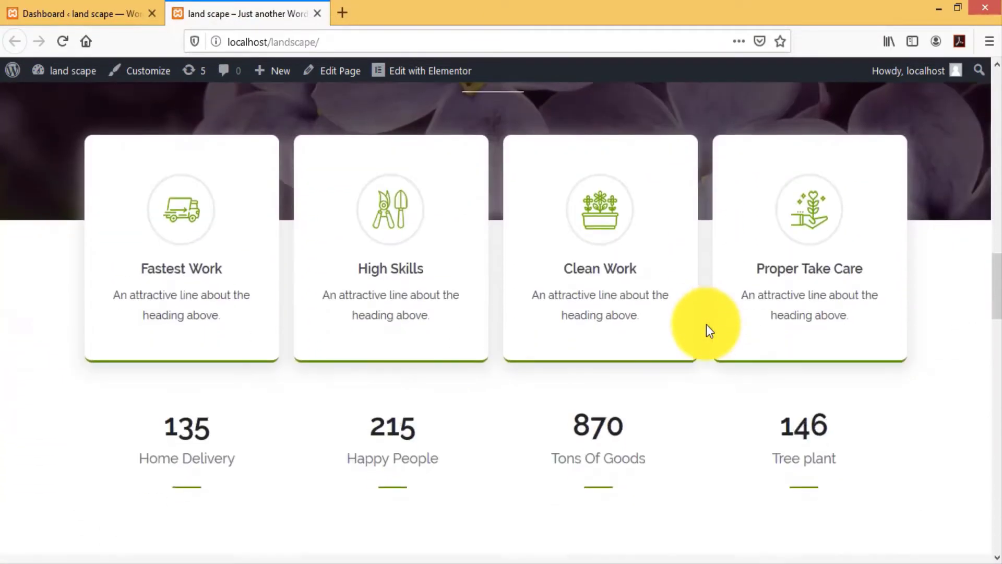
scroll(707, 325, "down", 5)
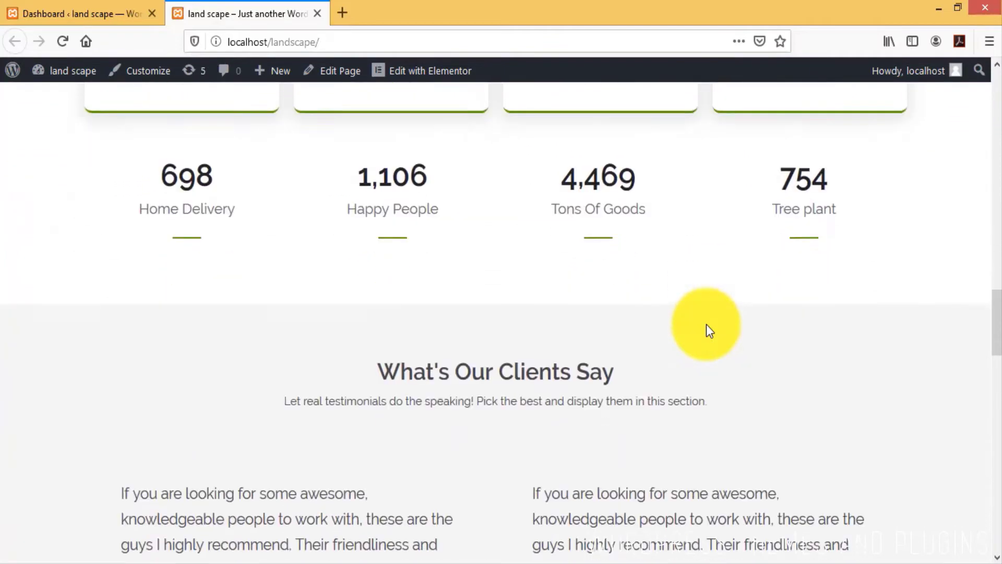
scroll(706, 330, "down", 8)
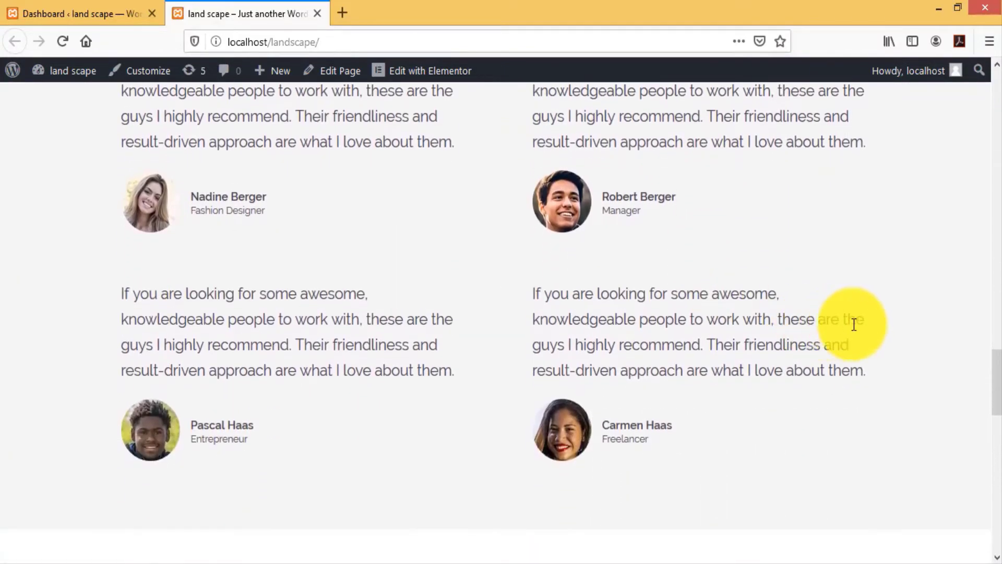
scroll(867, 326, "down", 11)
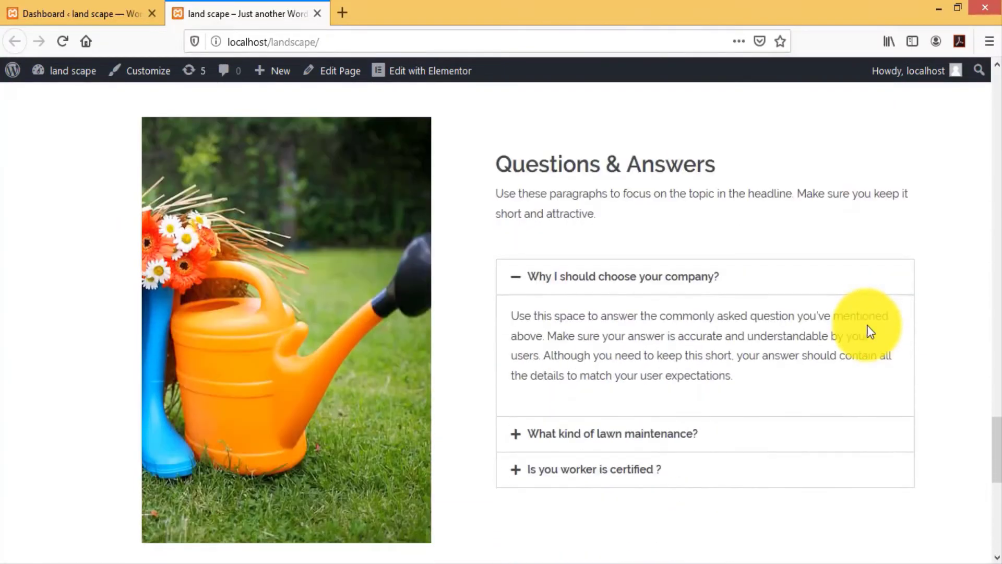
scroll(868, 325, "down", 7)
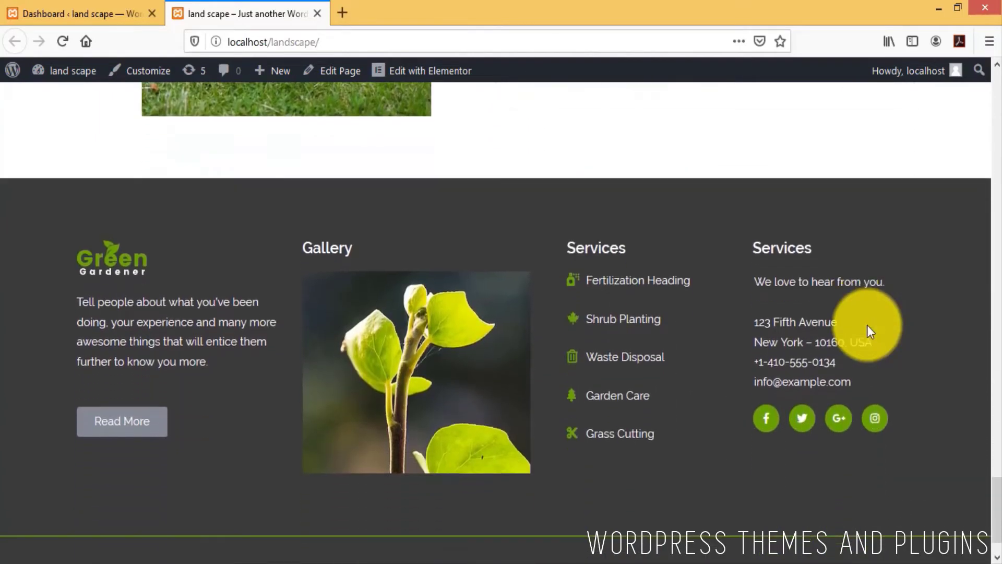
scroll(882, 326, "down", 1)
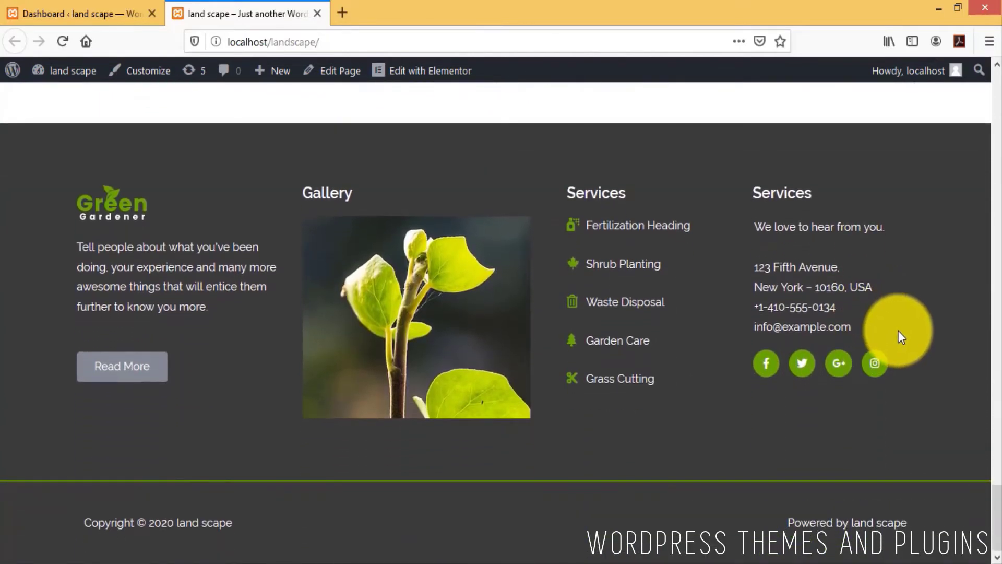
scroll(898, 331, "up", 15)
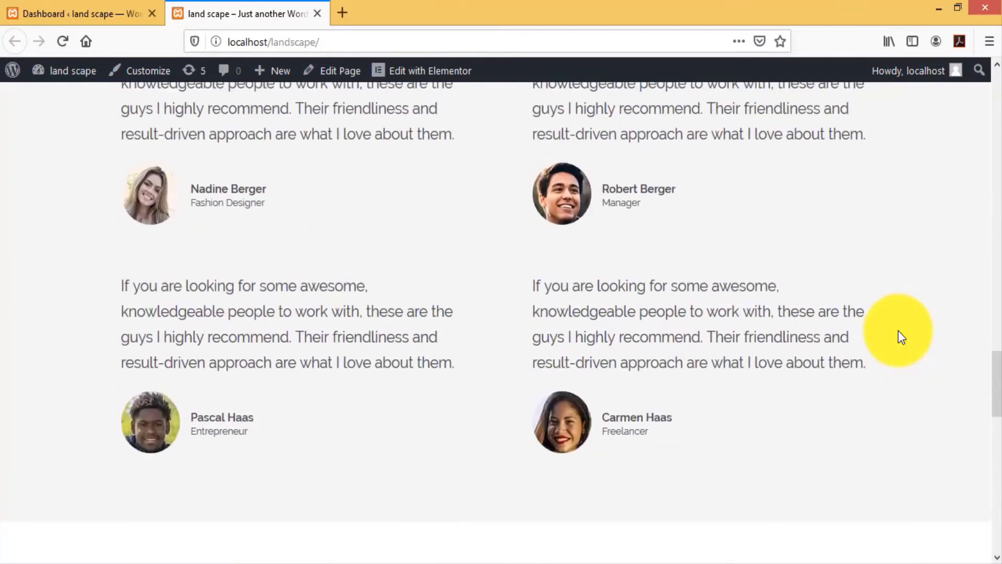
scroll(901, 337, "up", 15)
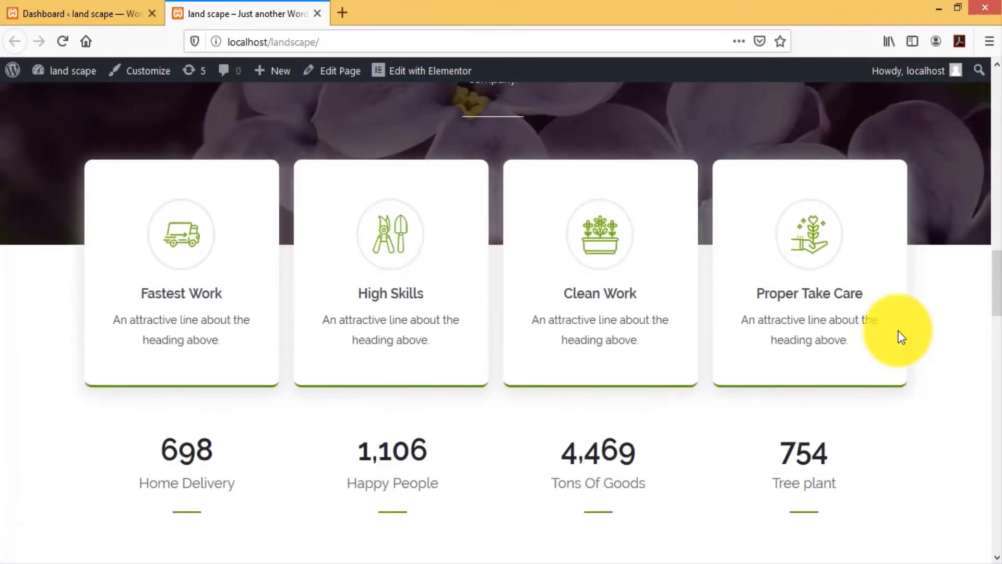
scroll(902, 336, "up", 12)
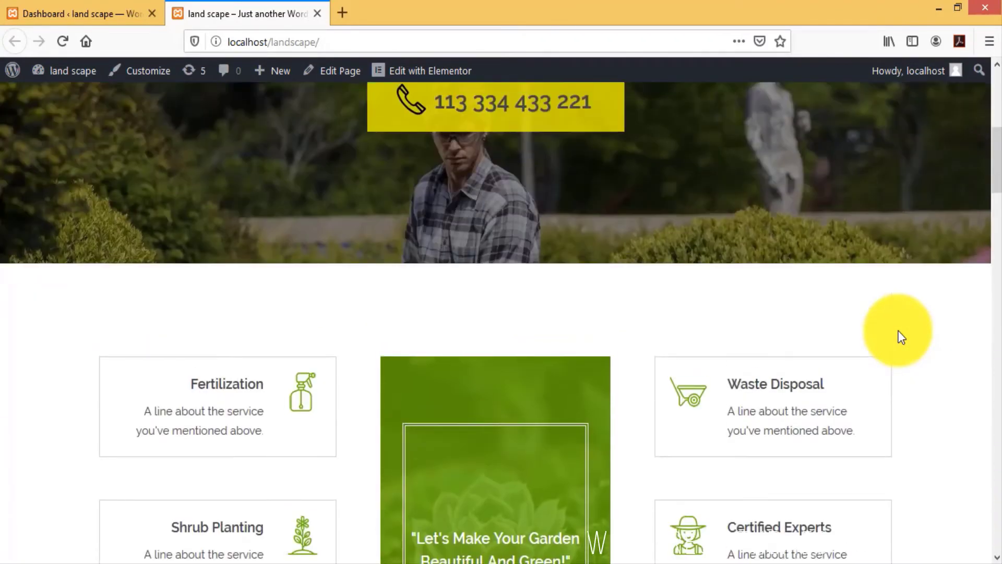
scroll(902, 336, "up", 7)
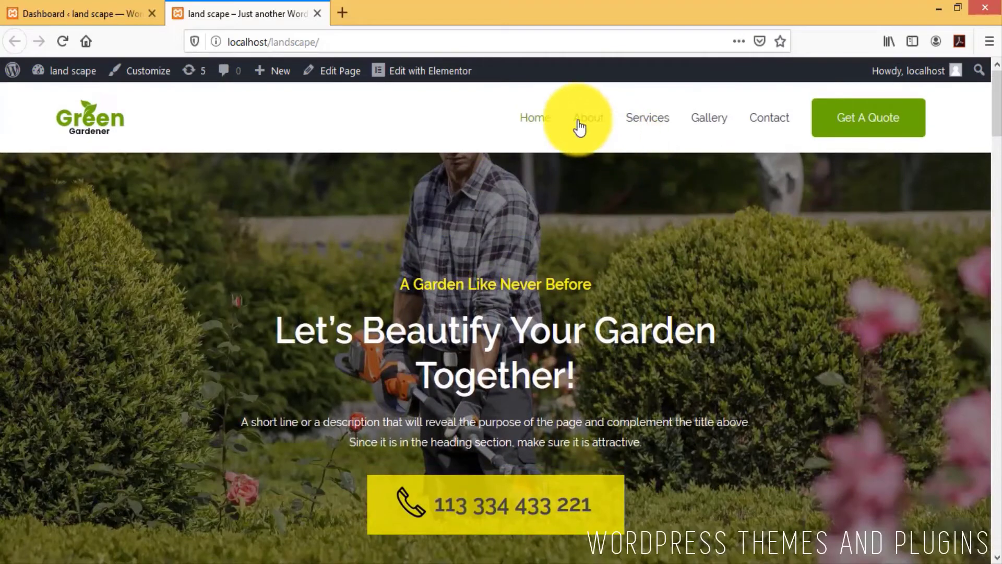
Step: Open the site's About page and review all its sections down to the footer, returning to the header
left_click(580, 126)
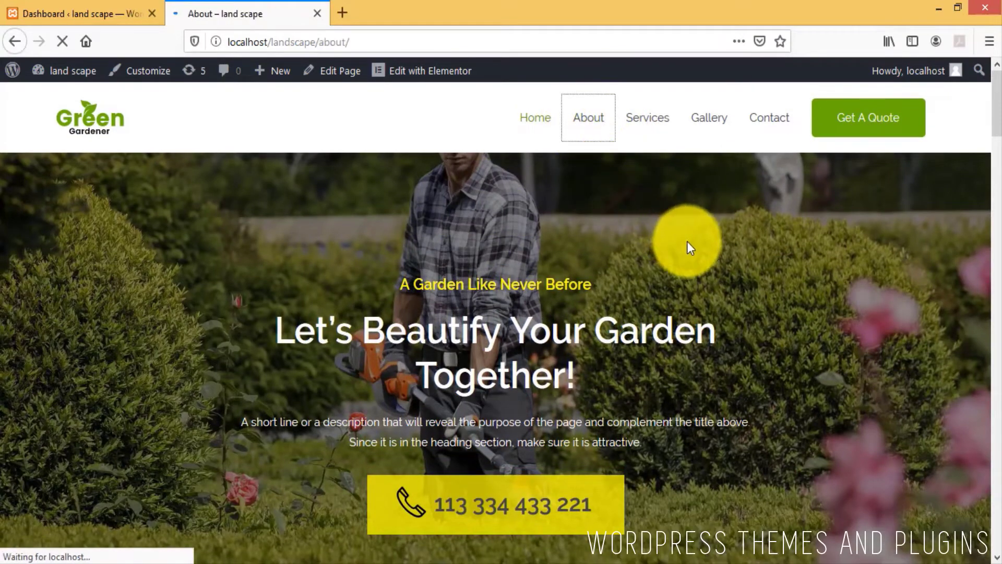
scroll(802, 275, "down", 2)
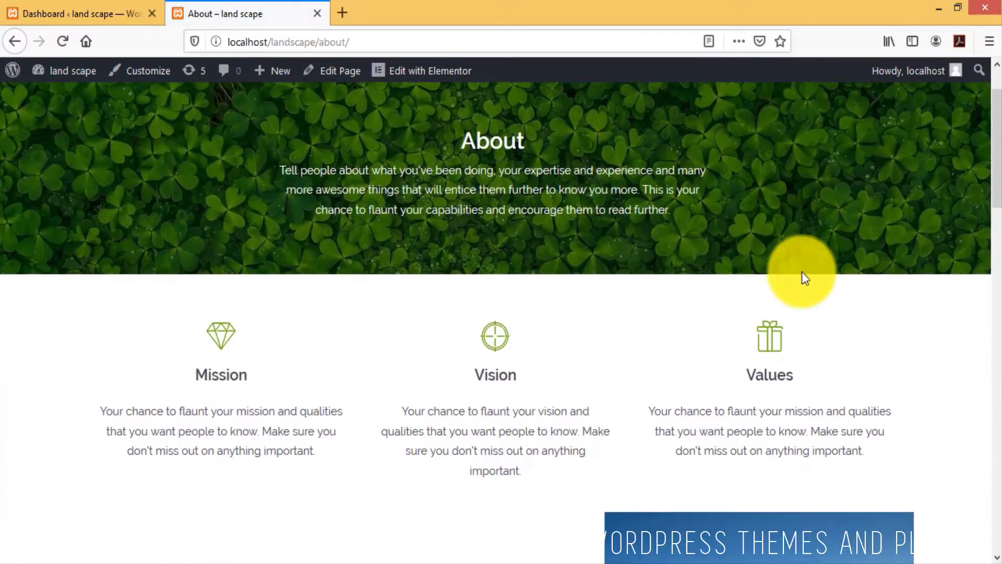
scroll(804, 277, "down", 4)
scroll(803, 276, "down", 3)
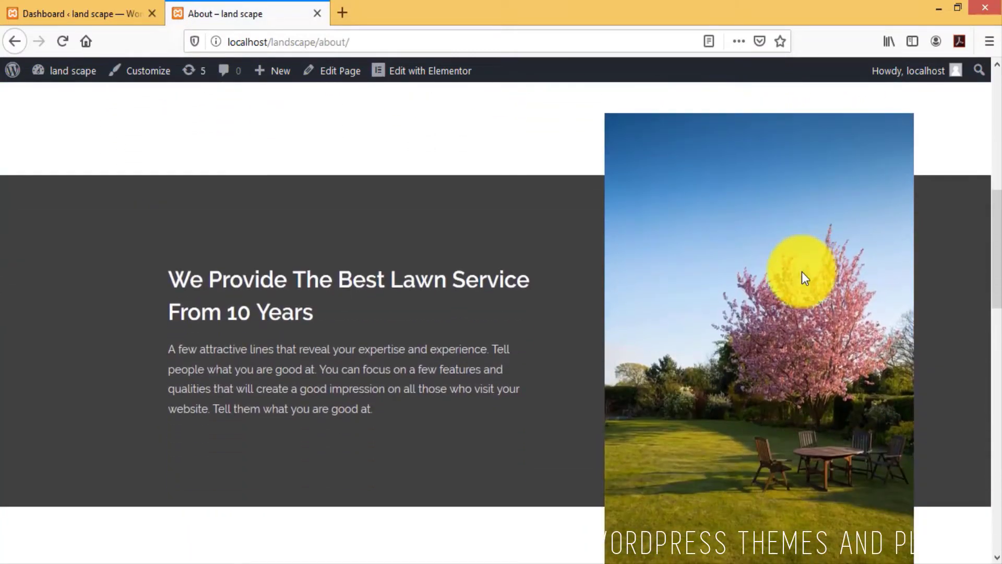
scroll(638, 273, "down", 9)
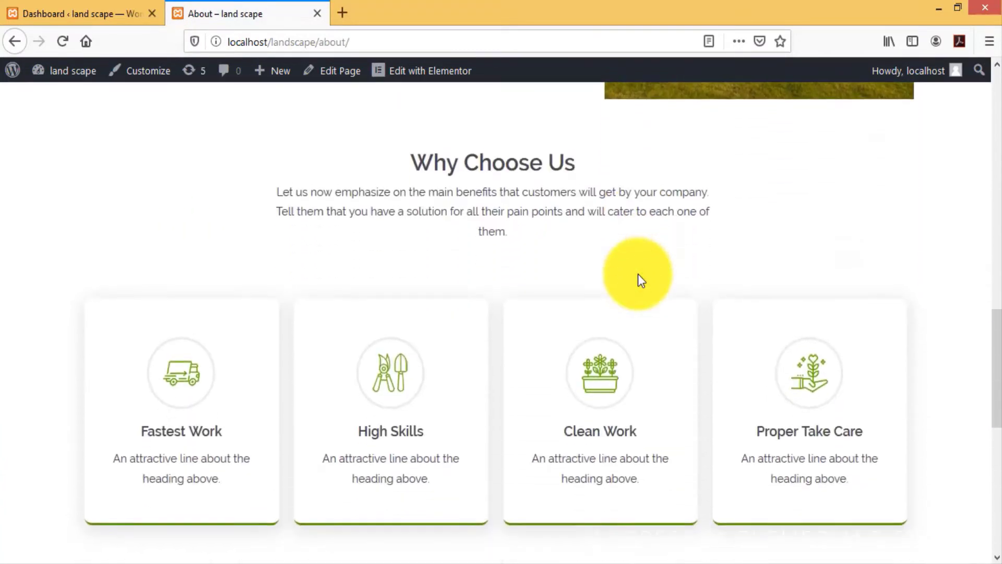
scroll(638, 273, "down", 9)
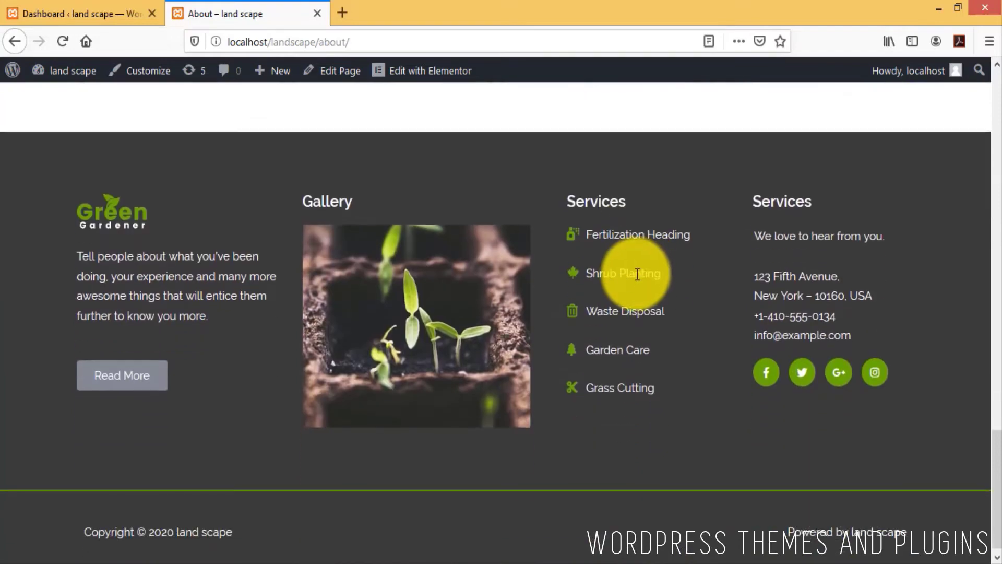
scroll(637, 274, "down", 1)
scroll(636, 275, "up", 15)
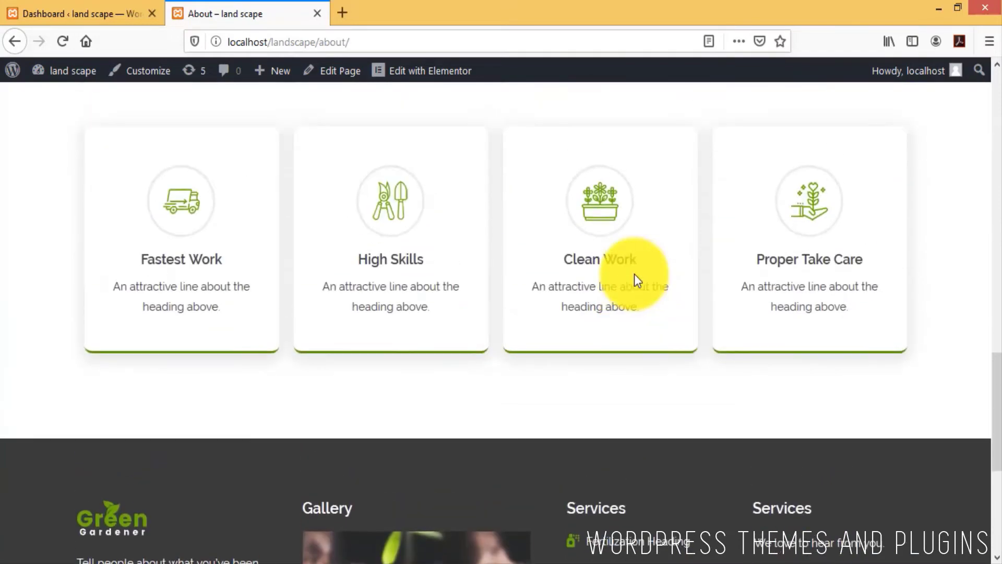
scroll(635, 274, "up", 10)
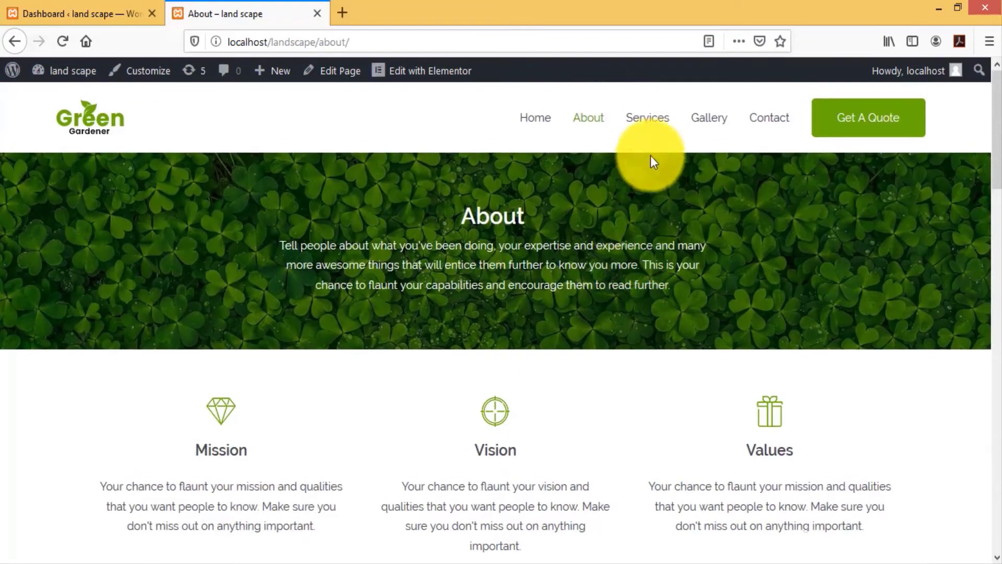
Step: Open the site's Services page and review the service boxes, counters, testimonials and footer, returning to the page's beginning
left_click(651, 123)
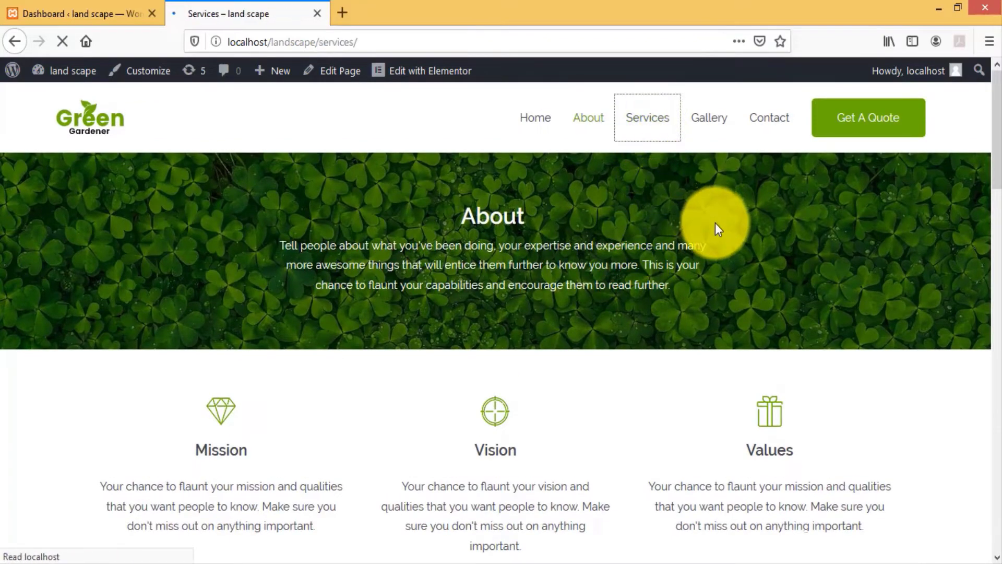
scroll(718, 229, "down", 2)
scroll(716, 224, "down", 8)
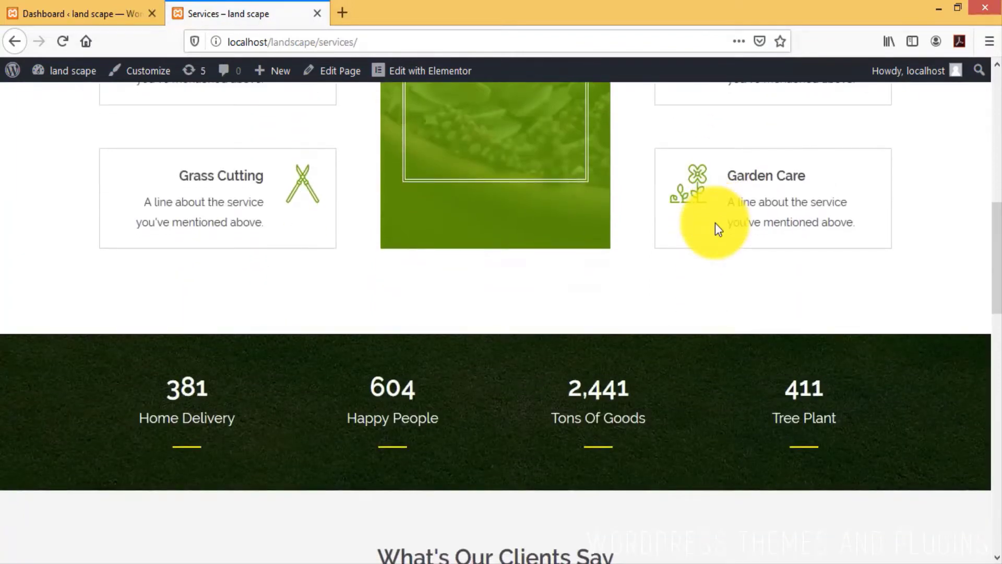
scroll(717, 228, "down", 6)
scroll(717, 228, "down", 10)
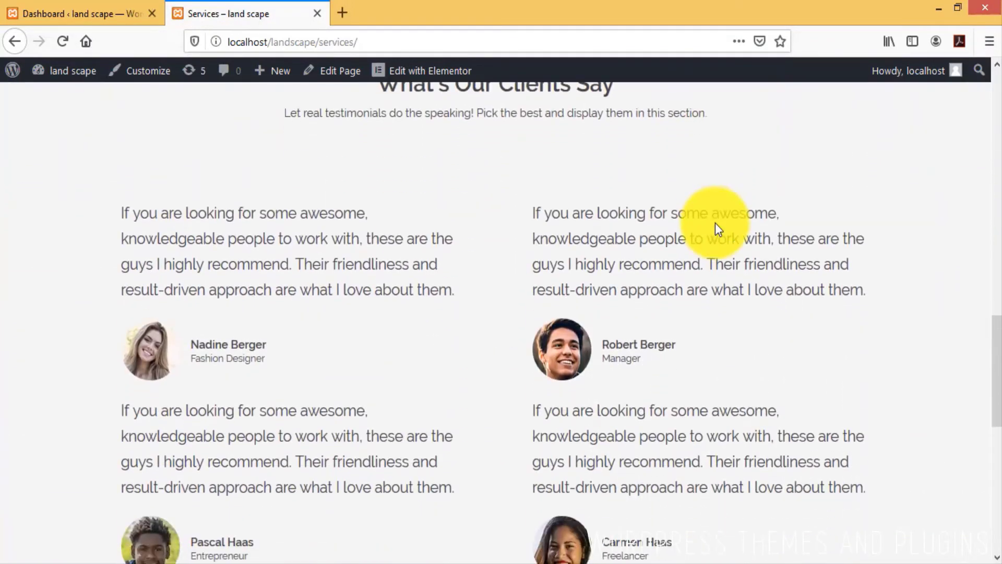
scroll(718, 229, "down", 1)
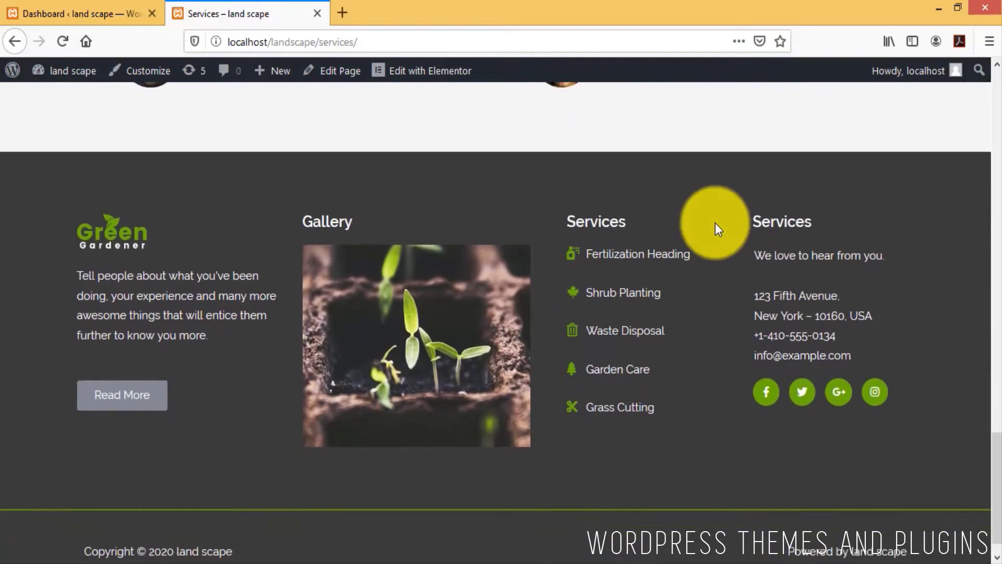
scroll(715, 223, "up", 12)
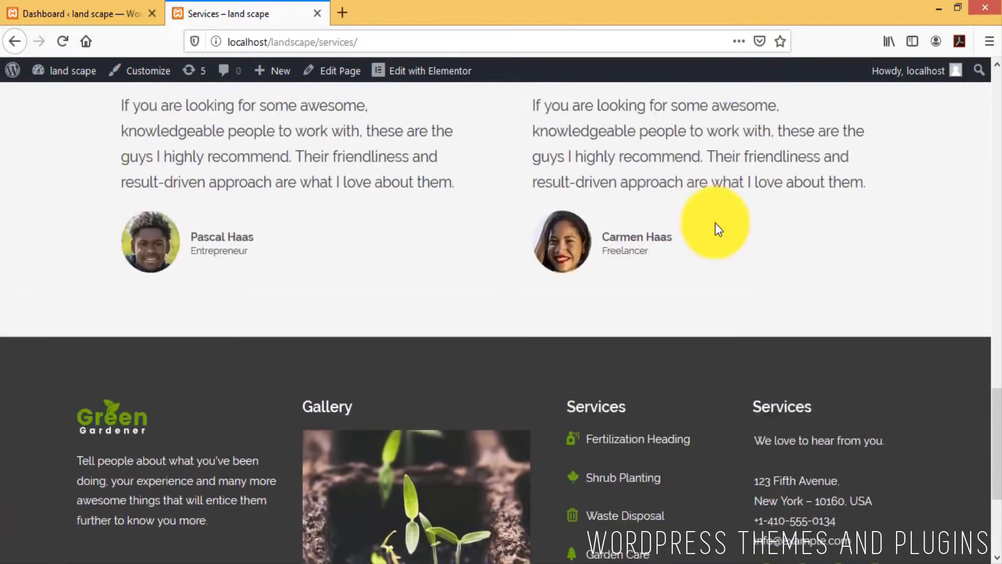
scroll(716, 225, "up", 8)
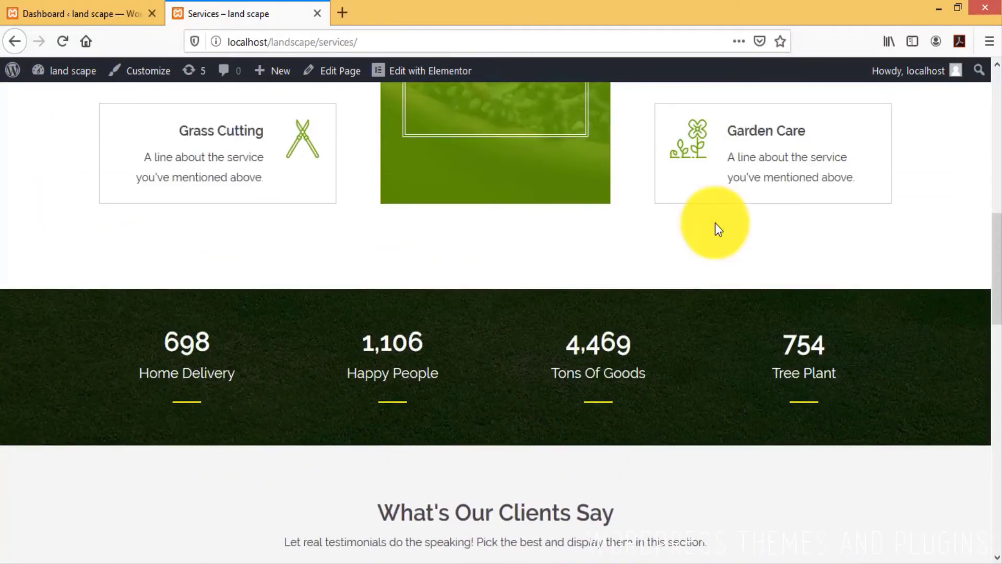
scroll(715, 223, "up", 4)
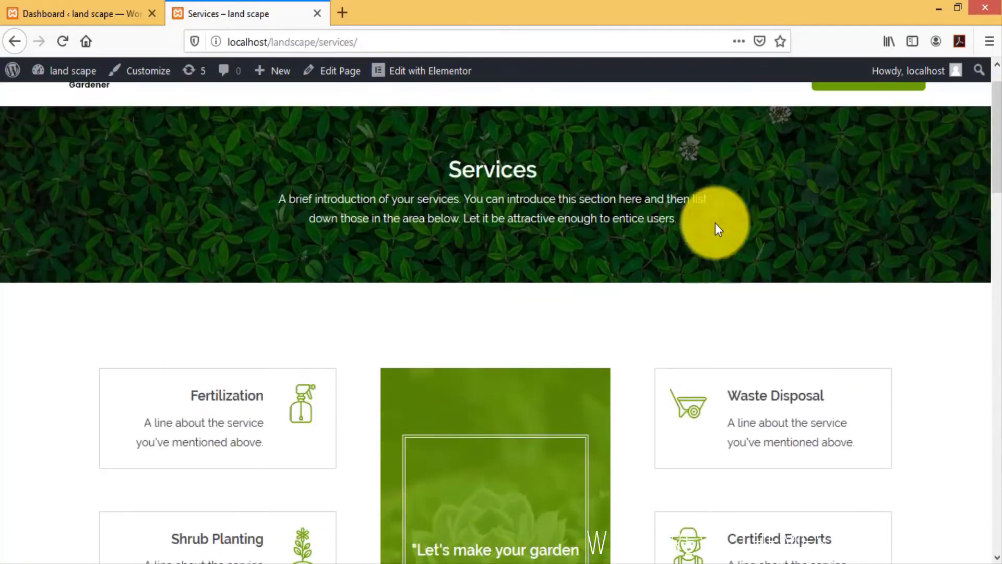
Step: Open the site's Gallery page and look through its photos, quote banner and footer, returning to the header
left_click(718, 125)
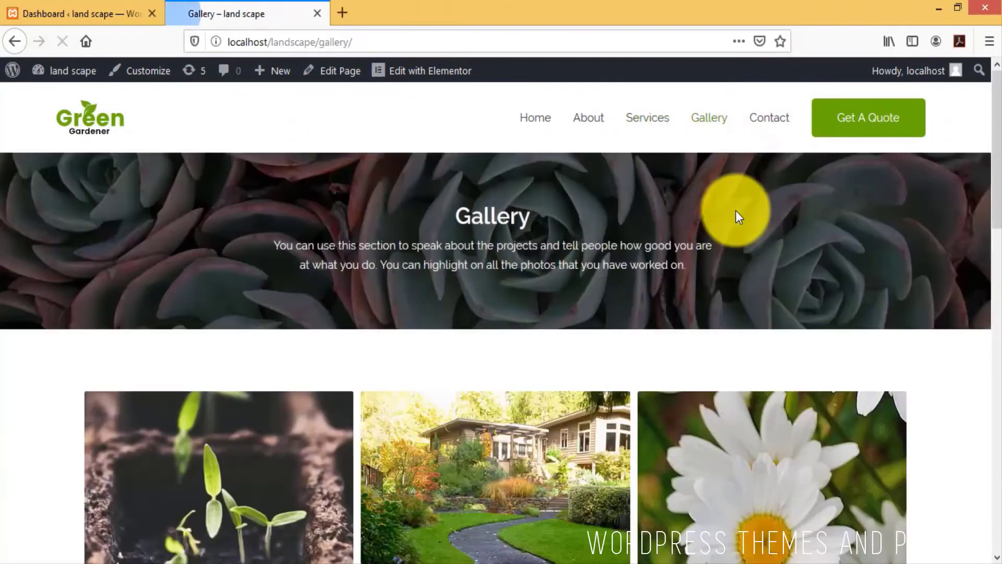
scroll(790, 241, "down", 5)
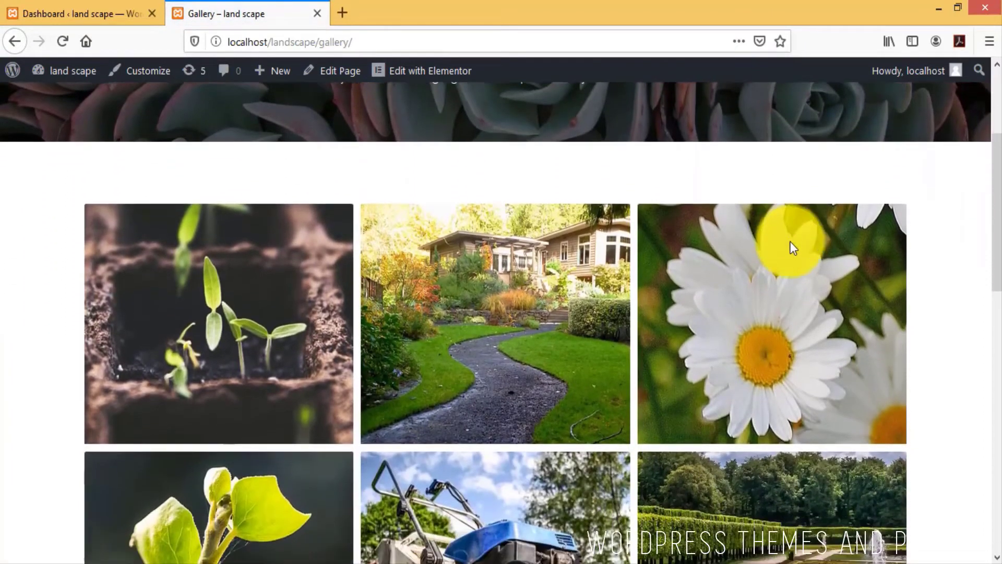
scroll(790, 241, "down", 8)
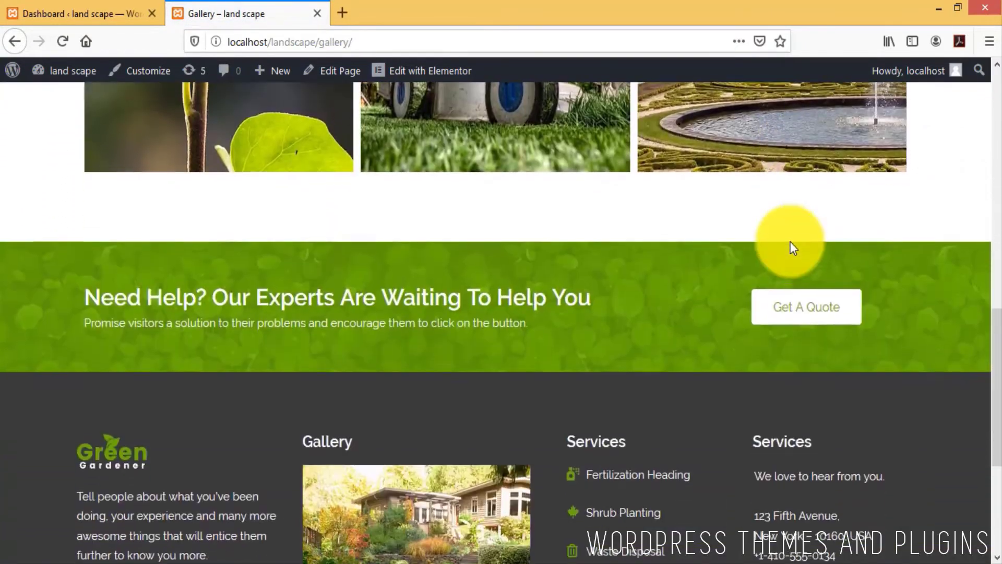
scroll(790, 242, "down", 4)
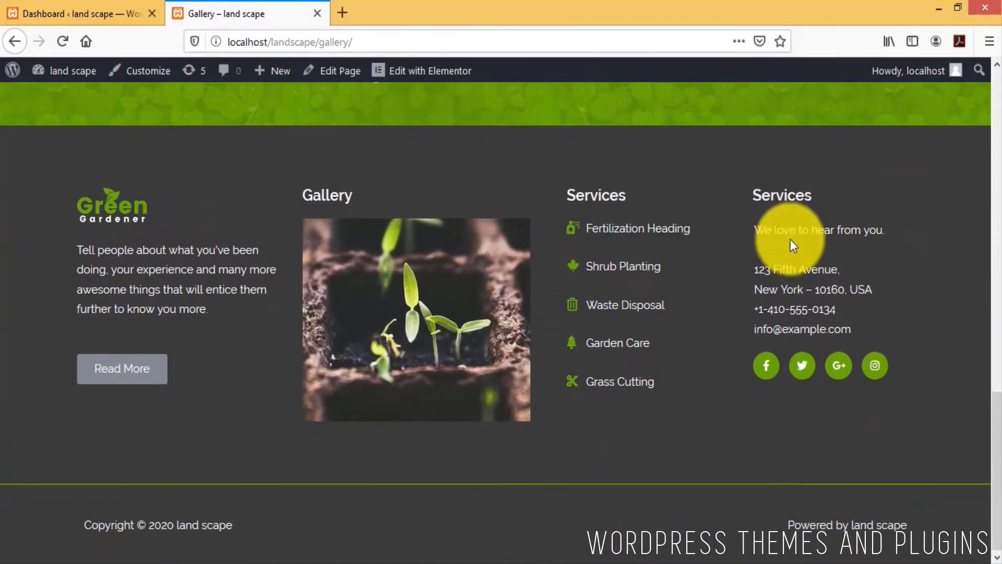
scroll(790, 239, "up", 3)
scroll(791, 241, "up", 7)
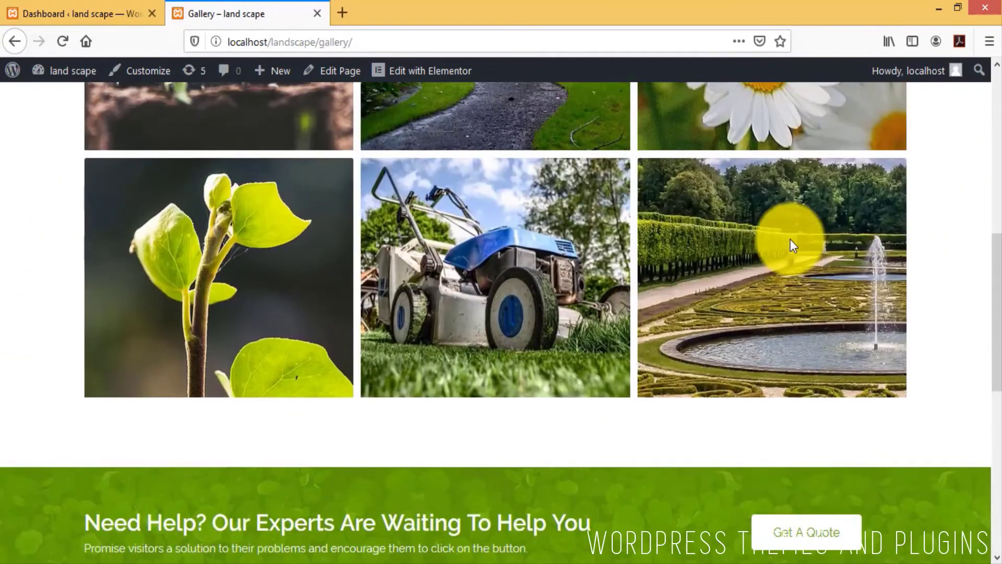
scroll(791, 241, "up", 6)
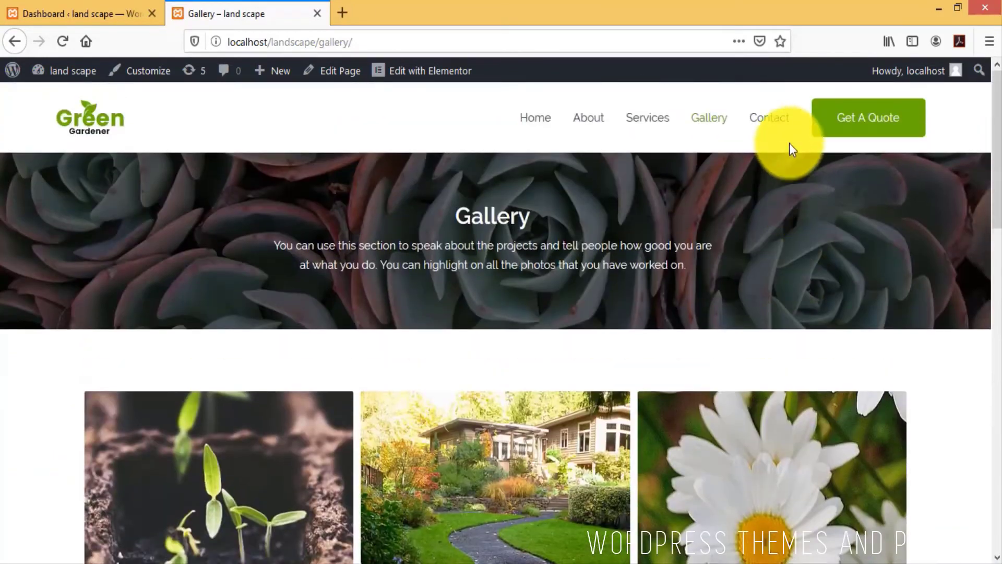
Step: Open the site's Contact page and review its contact form, address details, map and footer, returning to the page's beginning
left_click(778, 120)
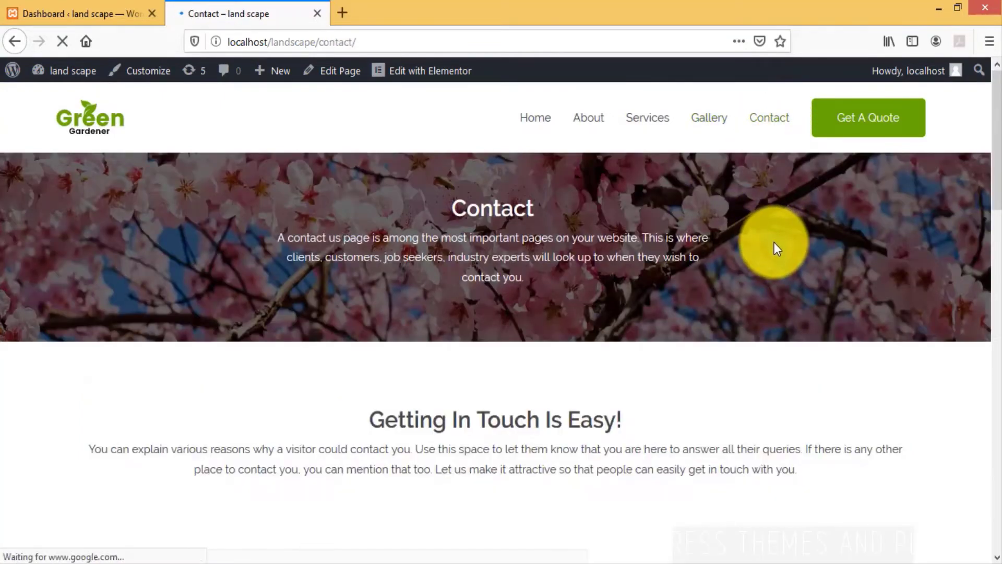
scroll(775, 243, "down", 5)
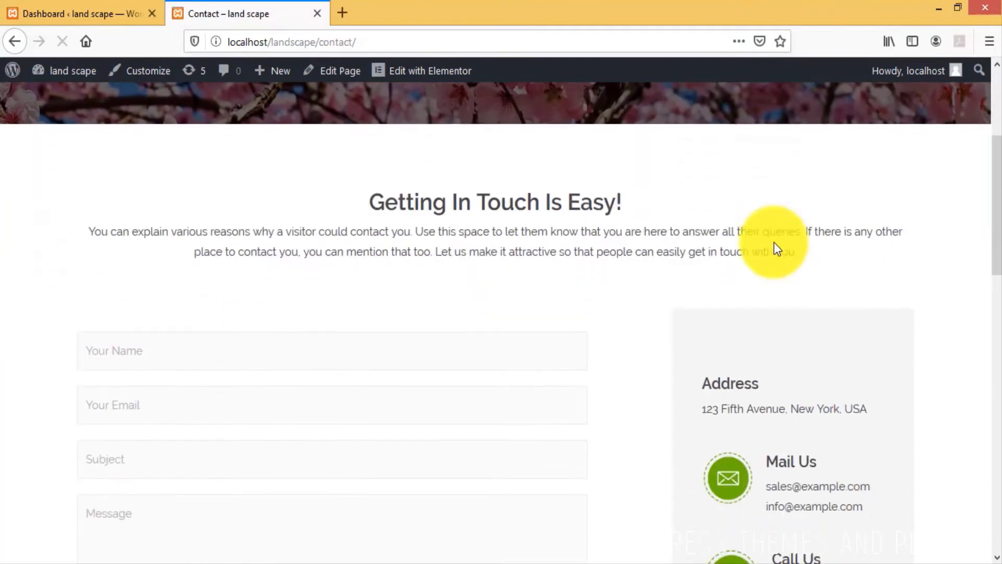
scroll(659, 241, "down", 6)
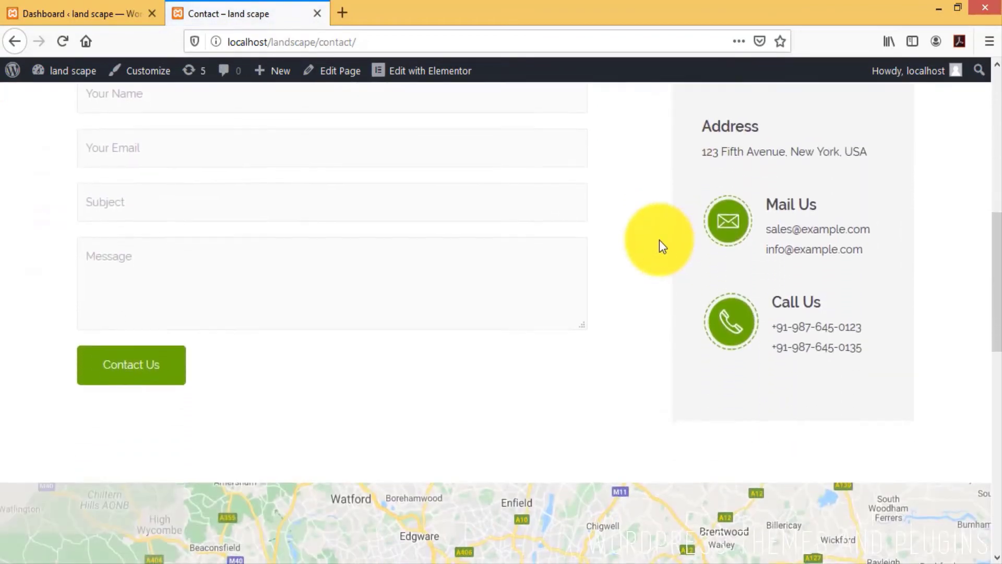
scroll(659, 246, "down", 10)
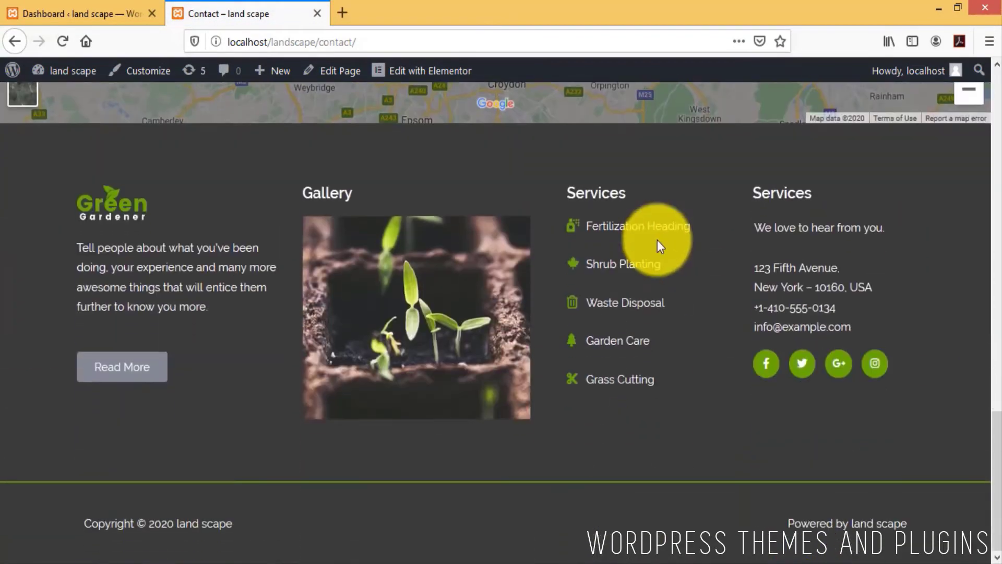
scroll(656, 240, "up", 5)
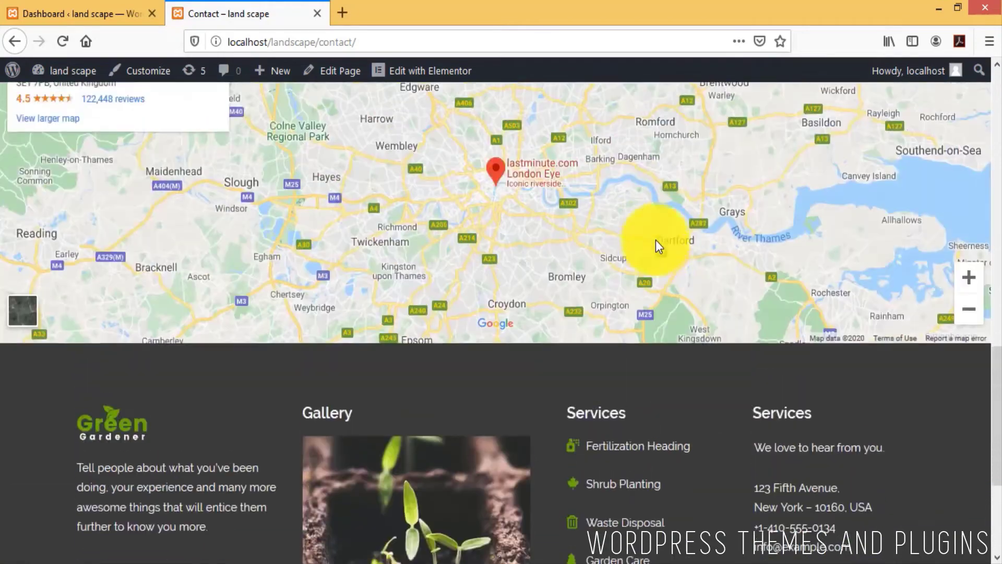
scroll(656, 240, "up", 11)
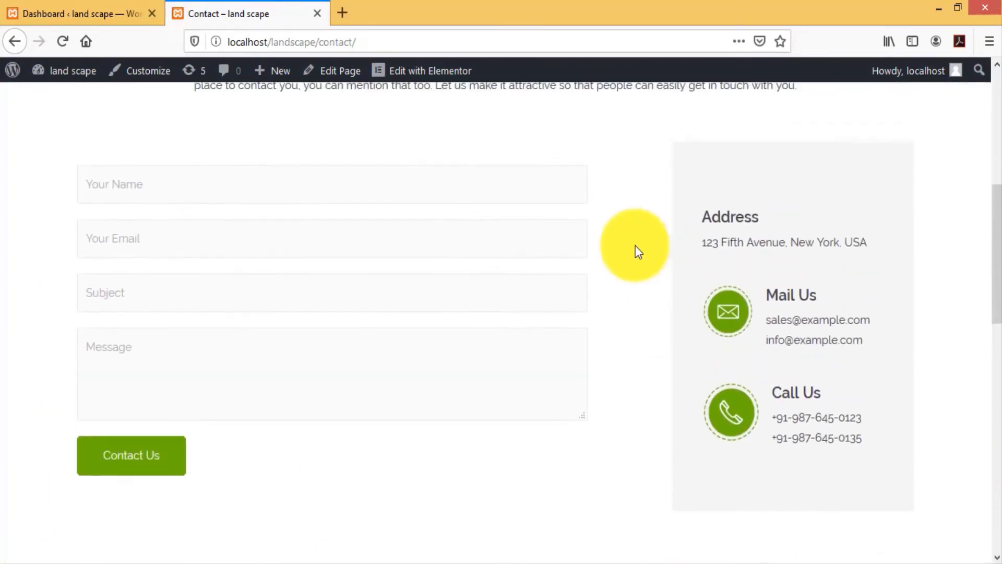
scroll(628, 246, "down", 2)
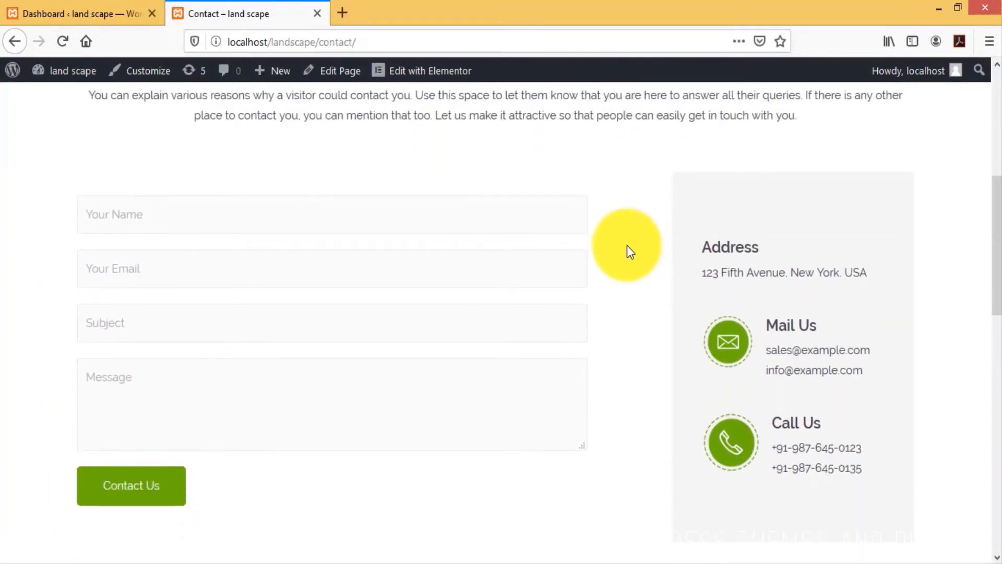
scroll(628, 245, "up", 7)
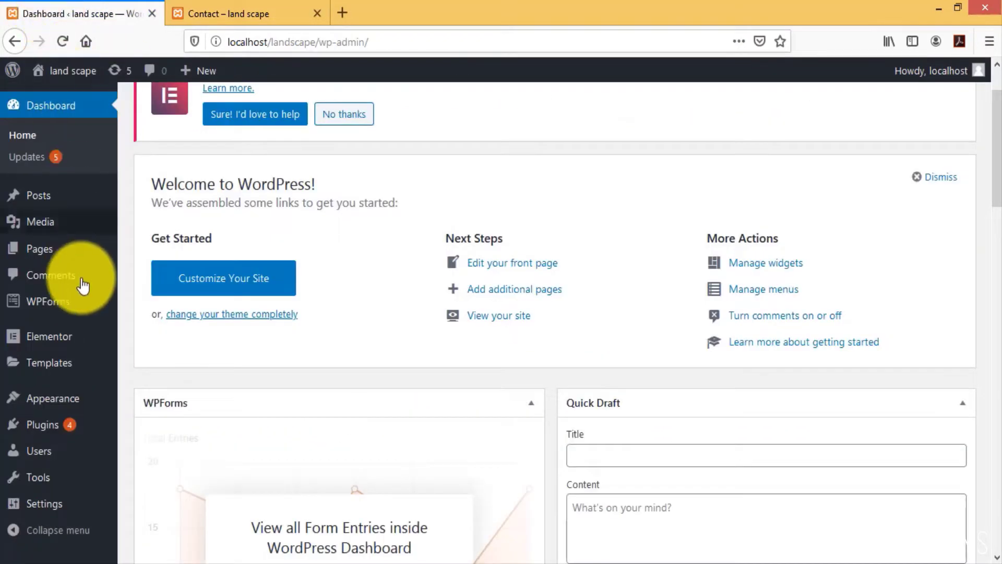
Step: In the land scape admin dashboard, find Duplicator Pro among the installed plugins and activate it
left_click(37, 427)
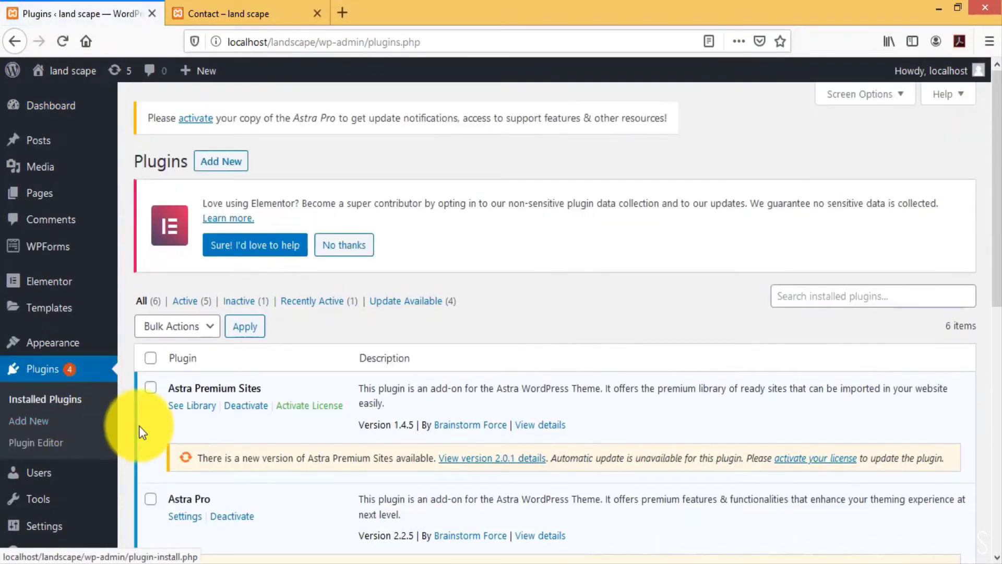
scroll(140, 425, "down", 5)
scroll(140, 422, "down", 3)
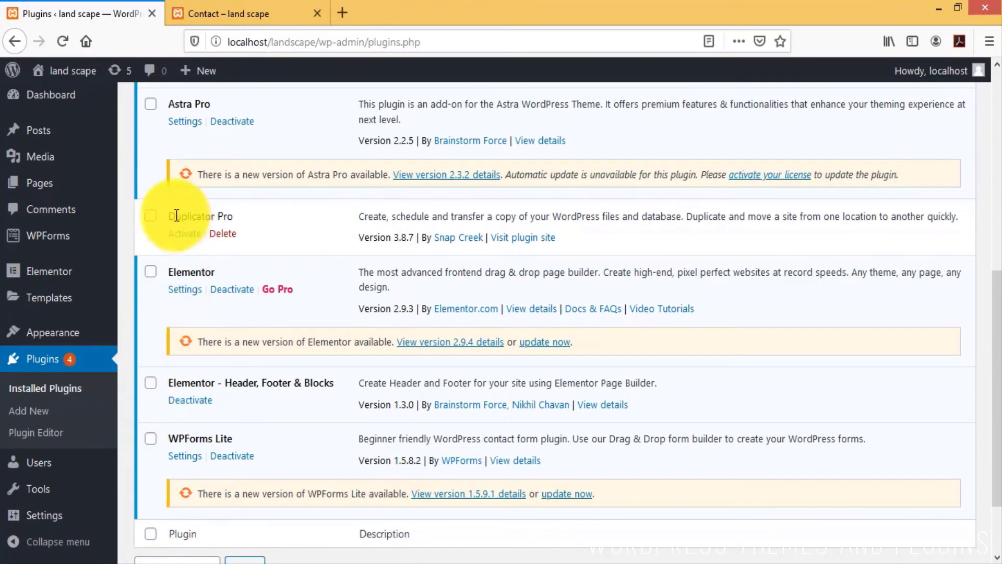
left_click_drag(167, 216, 239, 218)
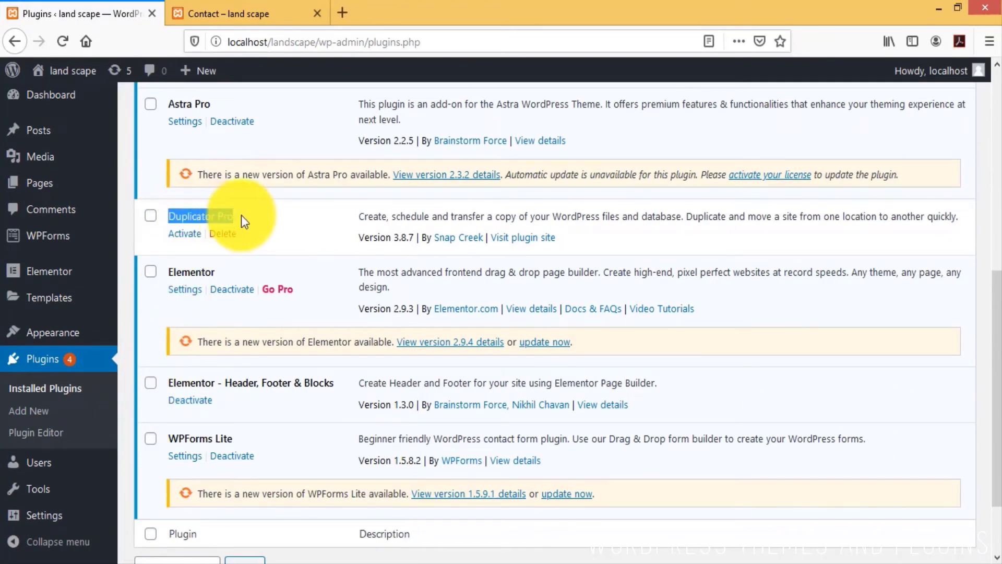
left_click(184, 235)
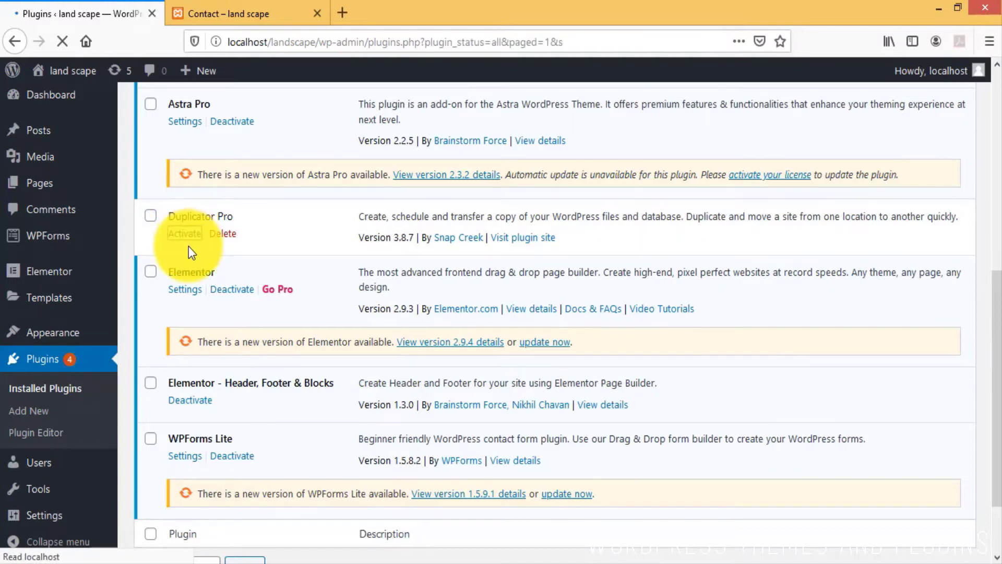
Step: Create a Duplicator Pro package named 20200305_landscape in the Default local storage, running the system scan and the build
scroll(316, 312, "down", 7)
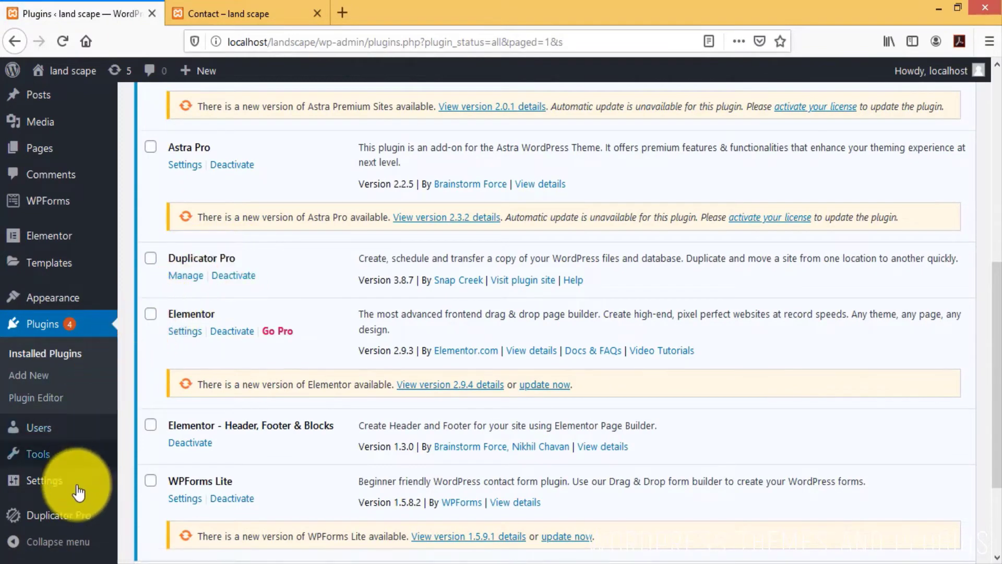
mouse_move(67, 515)
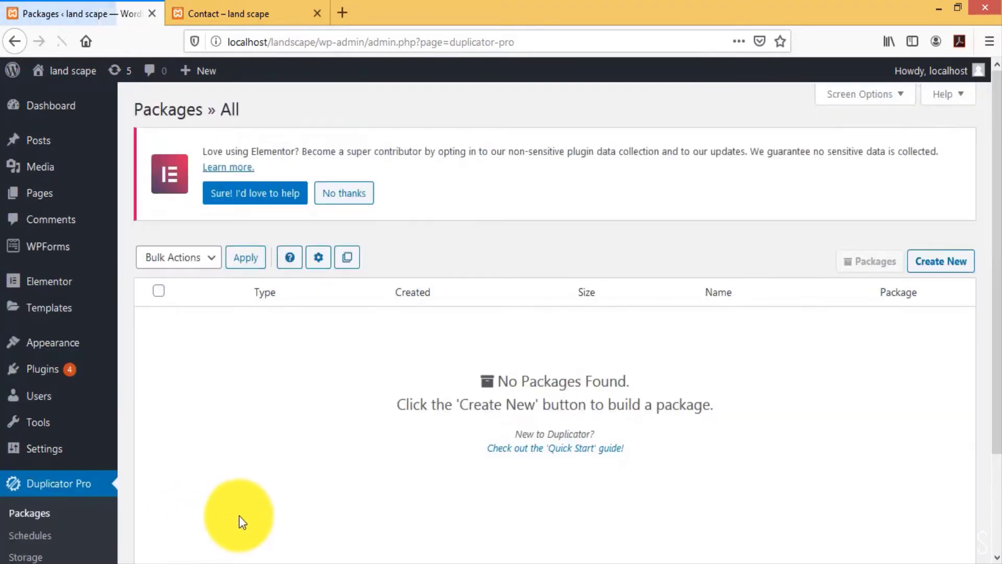
scroll(268, 465, "down", 3)
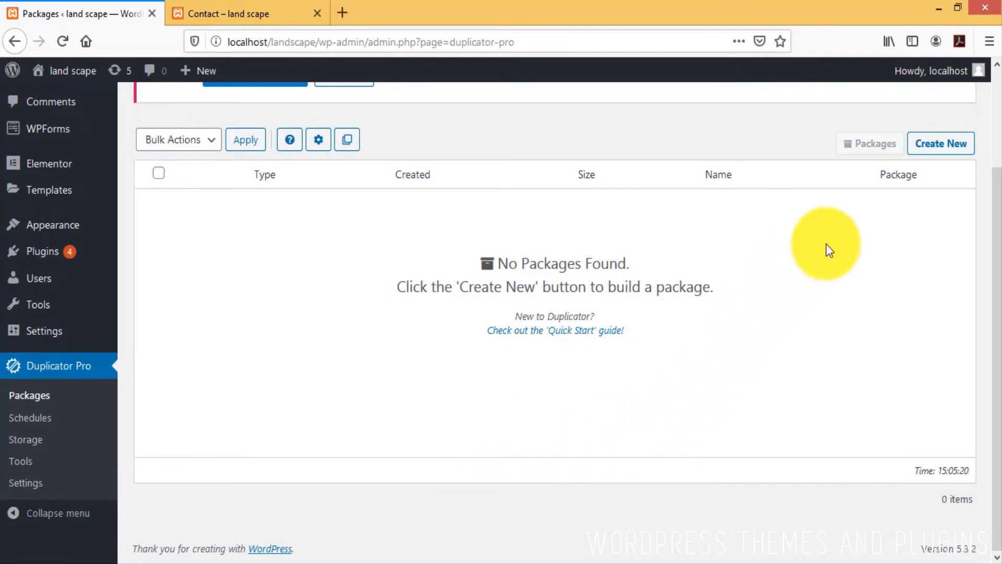
left_click(942, 144)
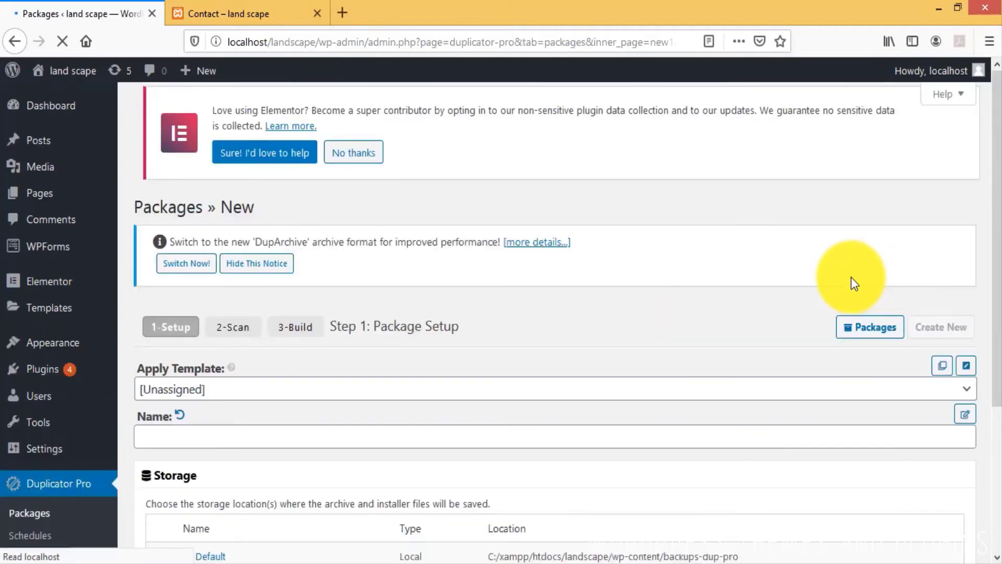
scroll(725, 308, "down", 4)
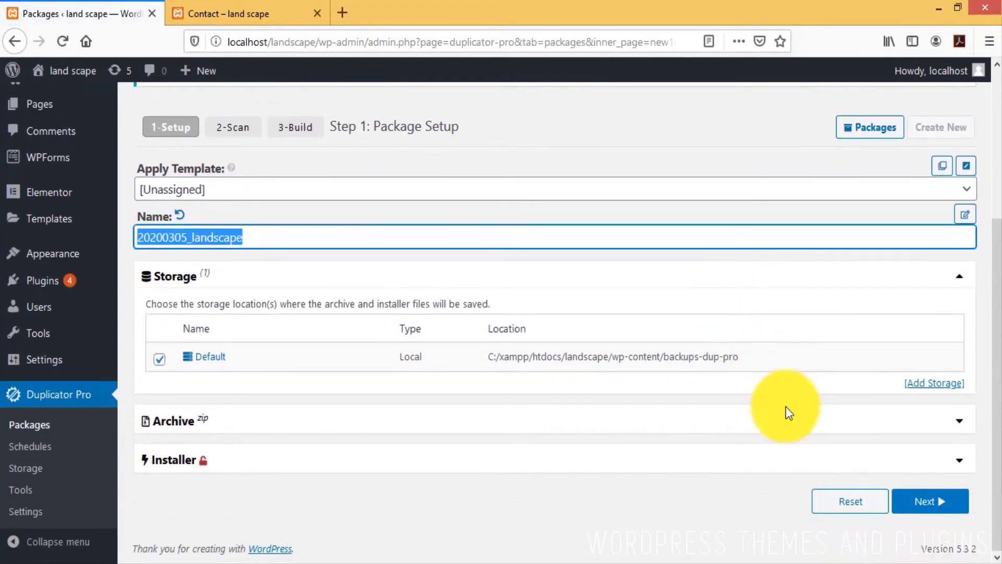
left_click(914, 500)
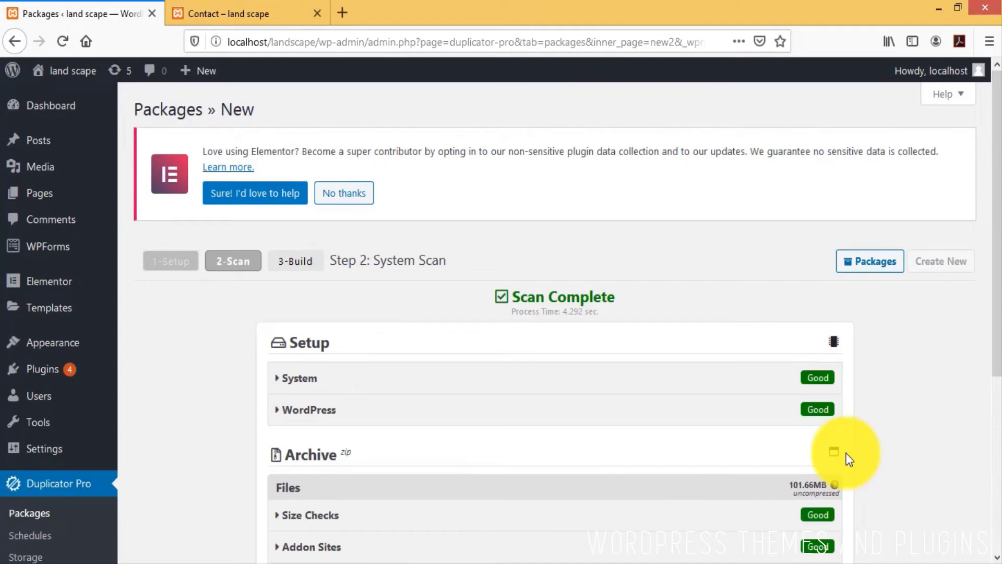
scroll(908, 430, "down", 4)
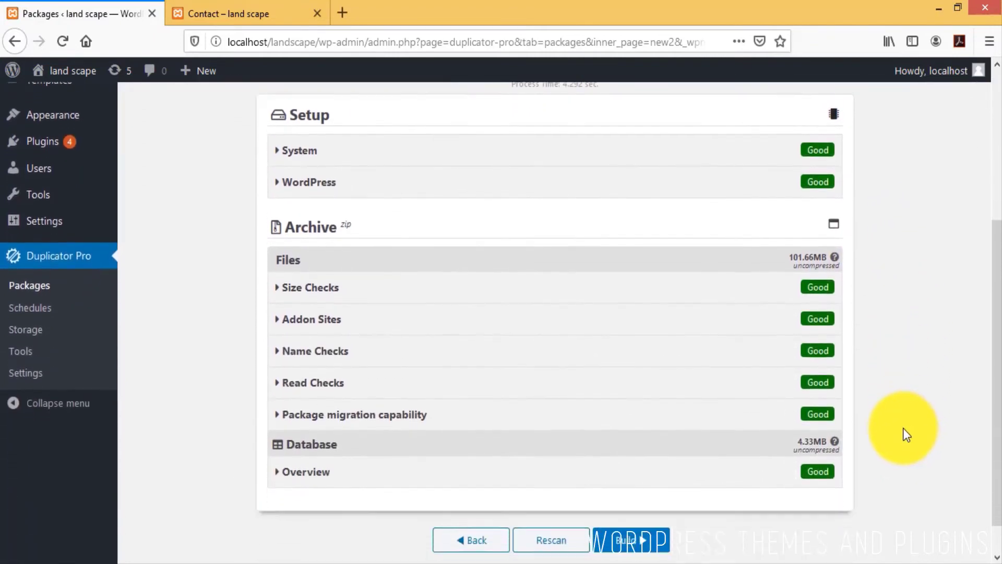
left_click(669, 537)
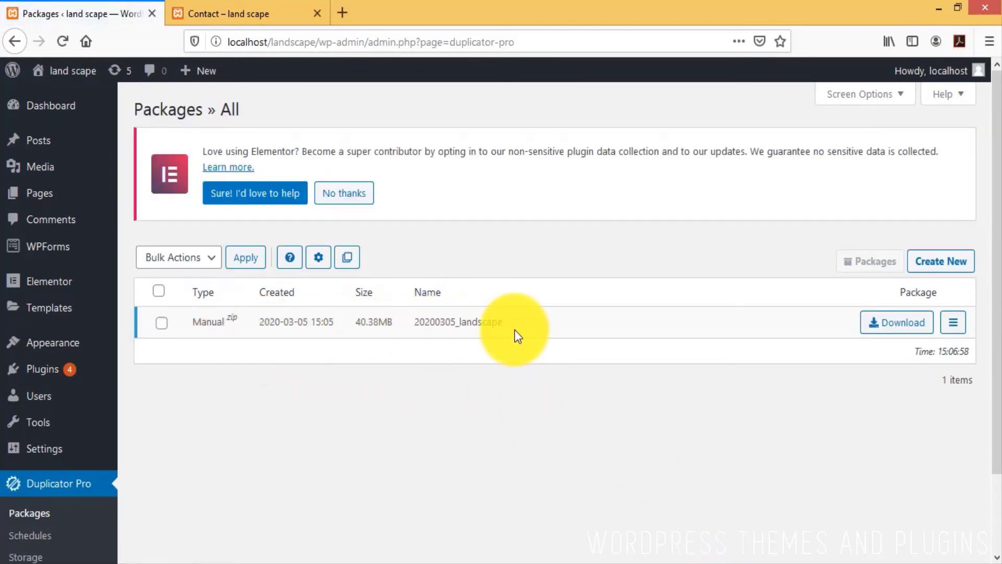
Step: Download the 20200305_landscape package's installer and save it as installer.php
left_click(897, 333)
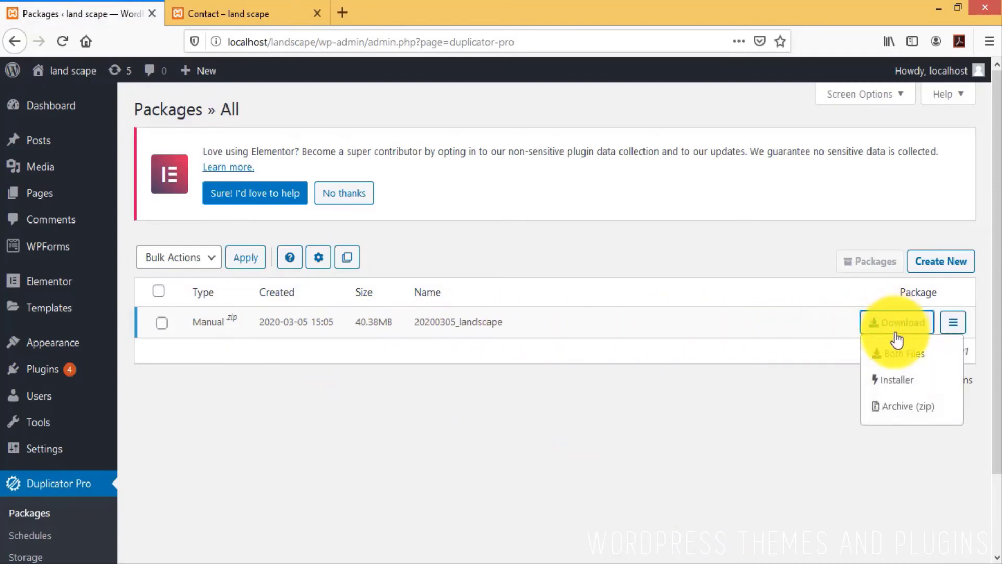
left_click(923, 384)
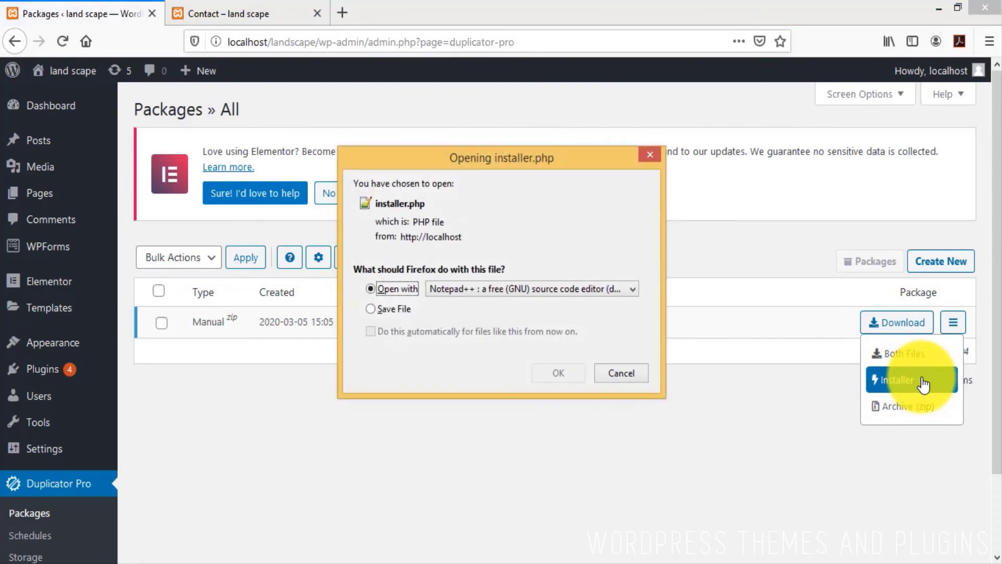
left_click(403, 308)
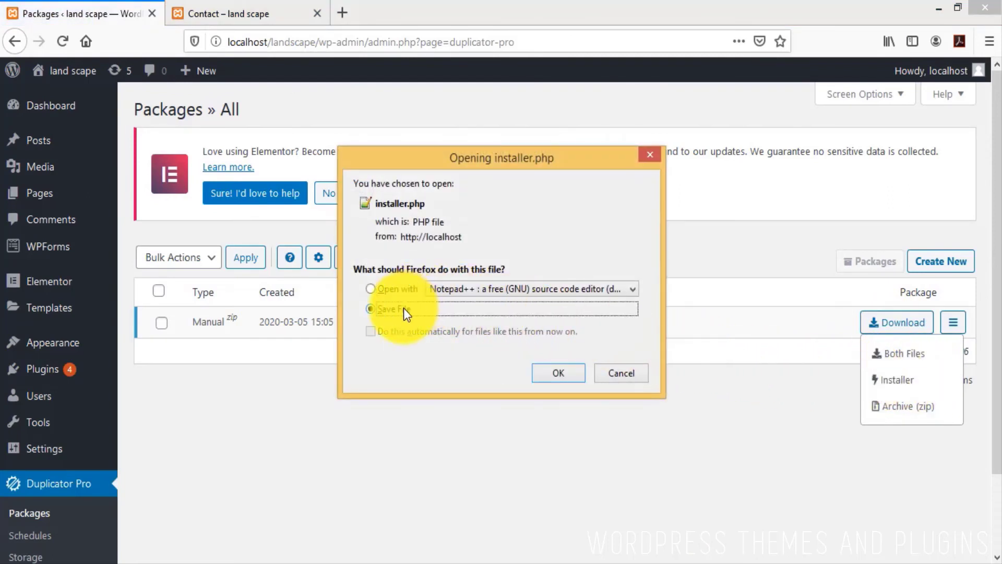
left_click(564, 374)
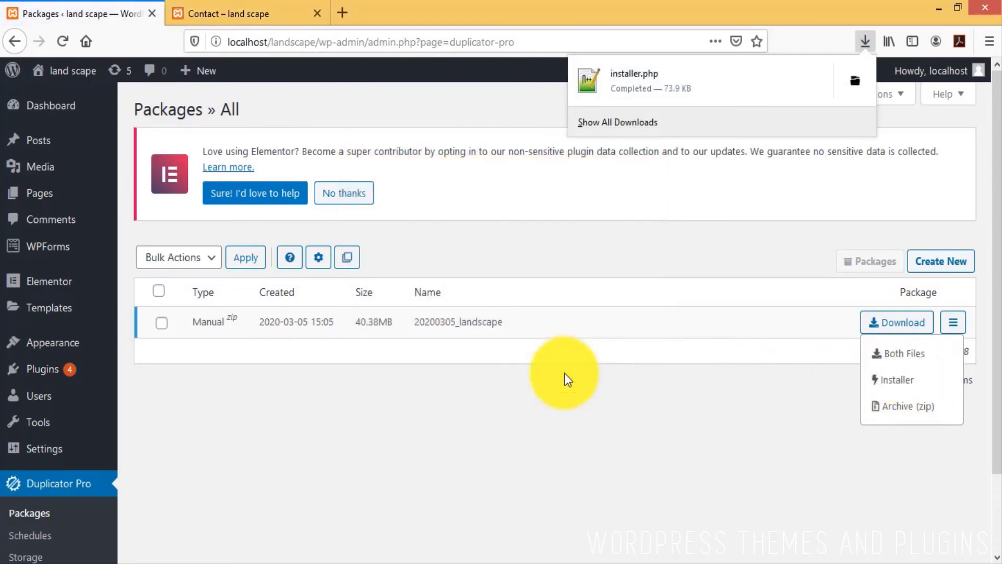
Step: Download the 20200305_landscape package's zip archive into Downloads\Compressed and open its containing folder
left_click(899, 409)
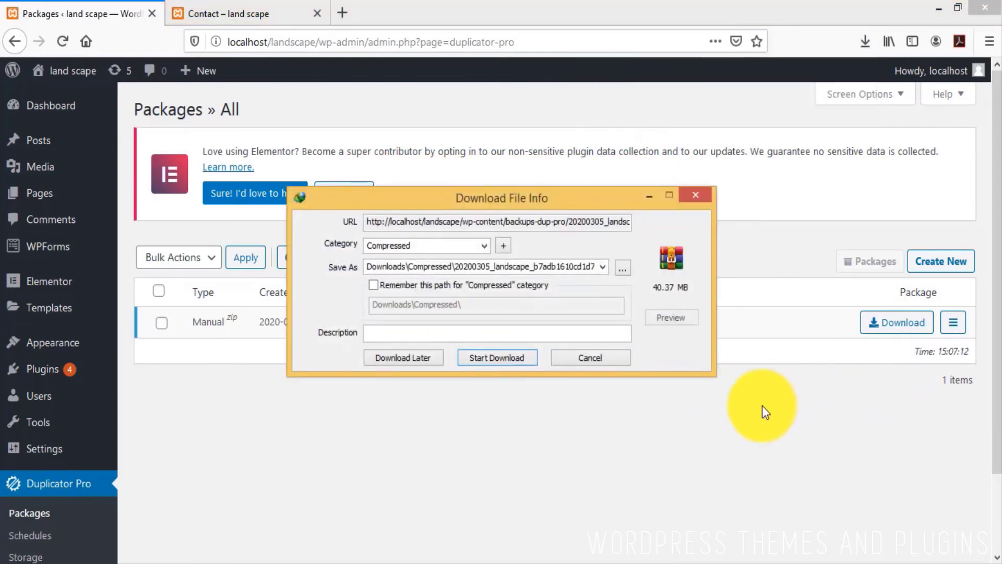
left_click(480, 360)
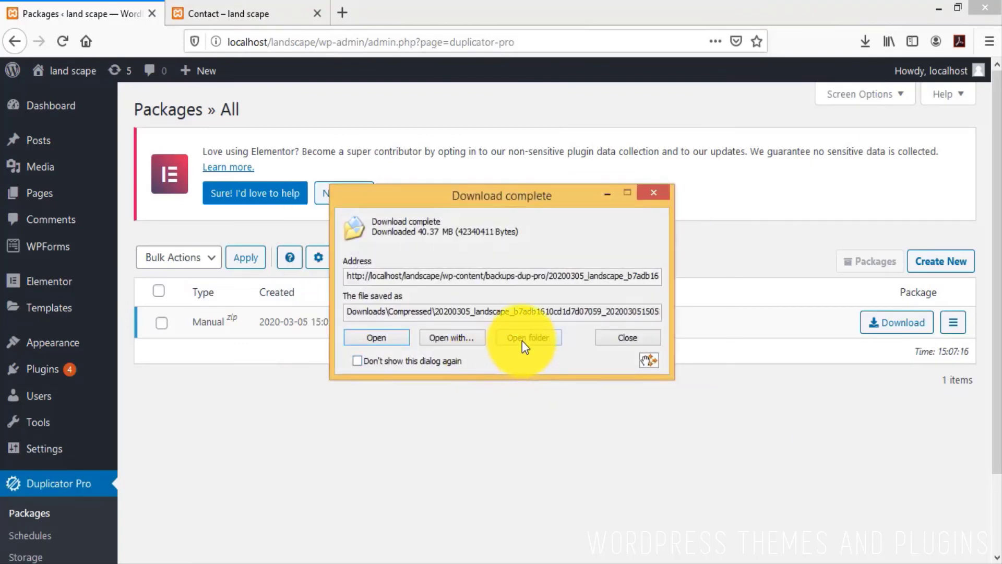
left_click(523, 345)
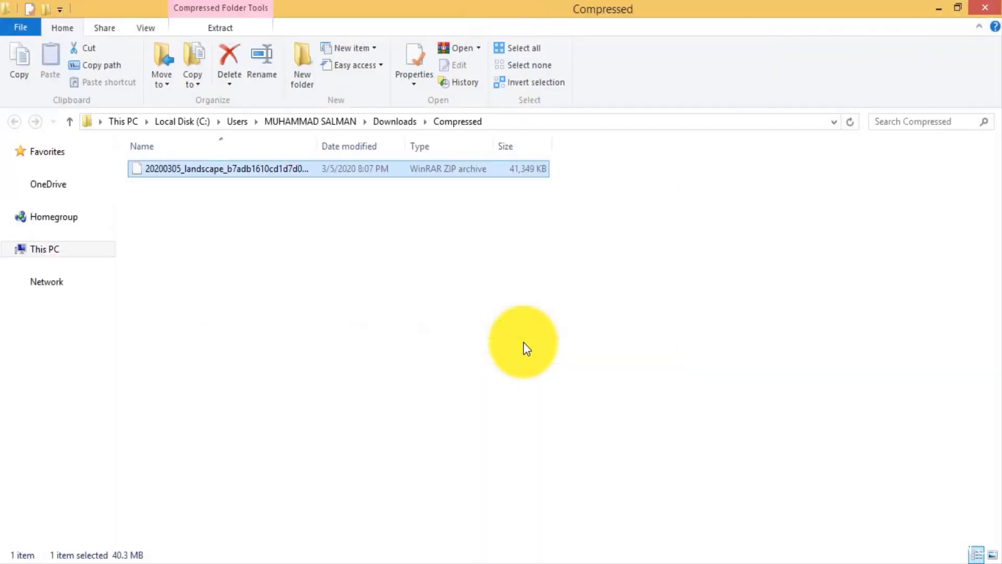
Step: Move the landscape zip archive from the Compressed folder into the Downloads folder alongside the installer file
right_click(167, 174)
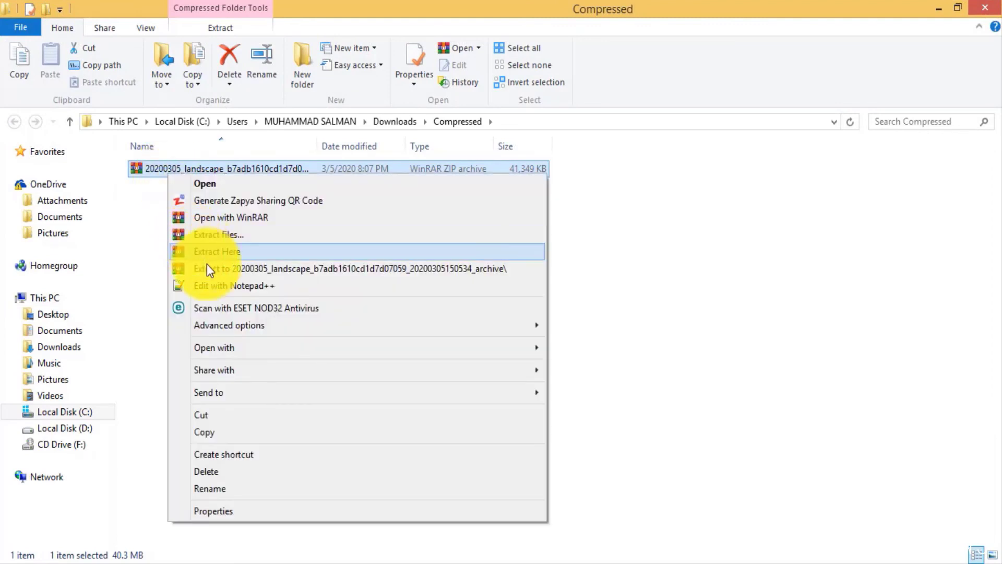
left_click(206, 417)
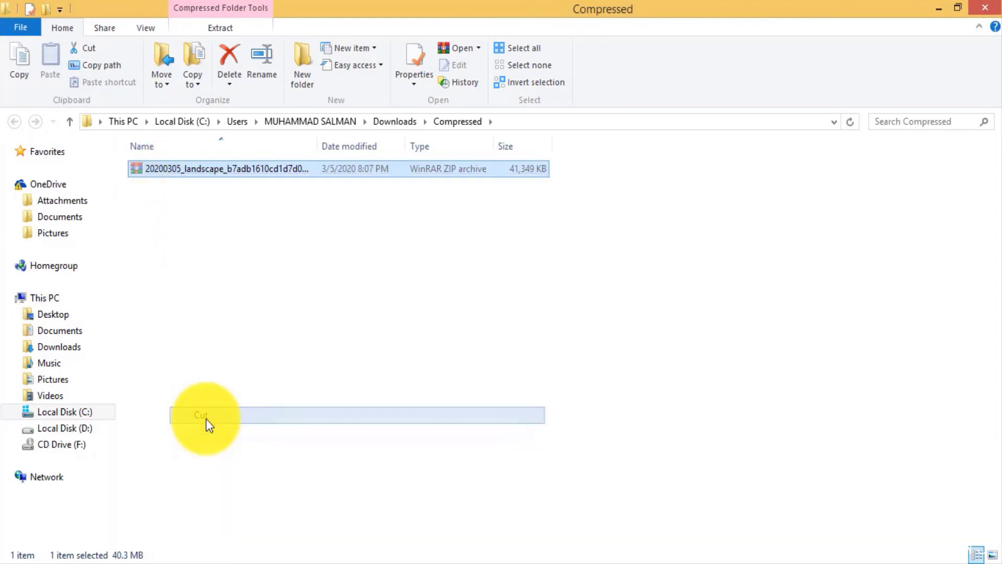
left_click(394, 121)
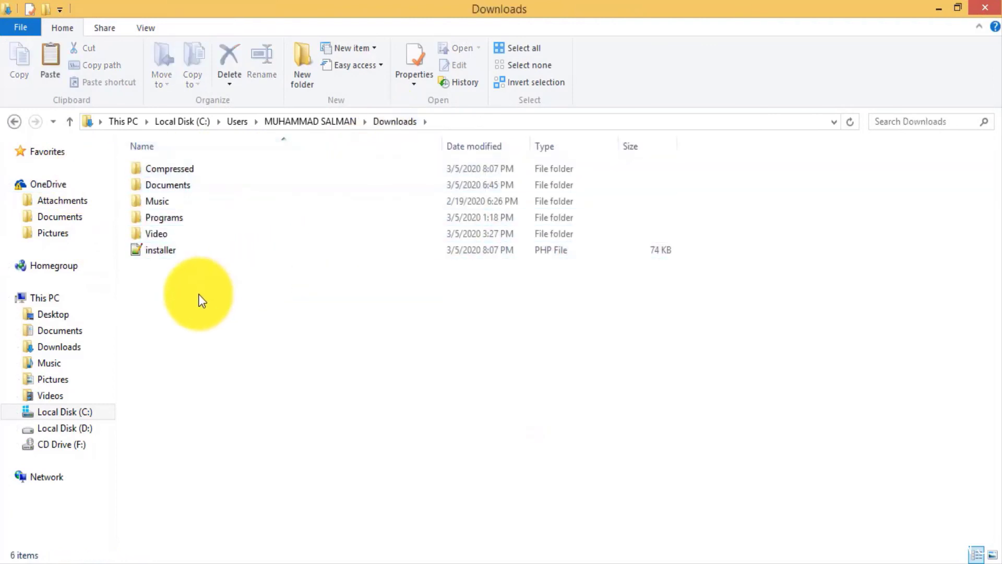
right_click(180, 283)
left_click(218, 389)
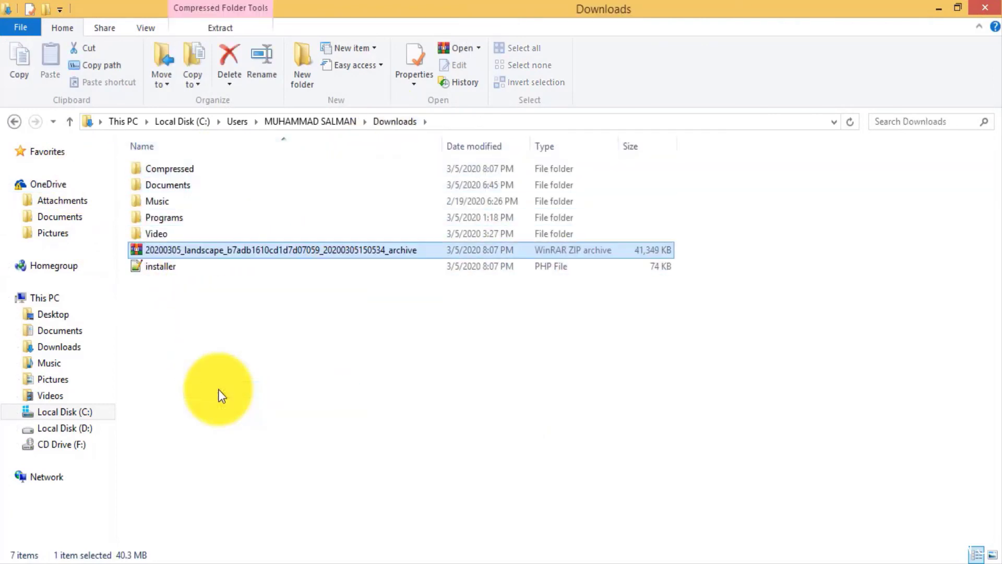
left_click(196, 341)
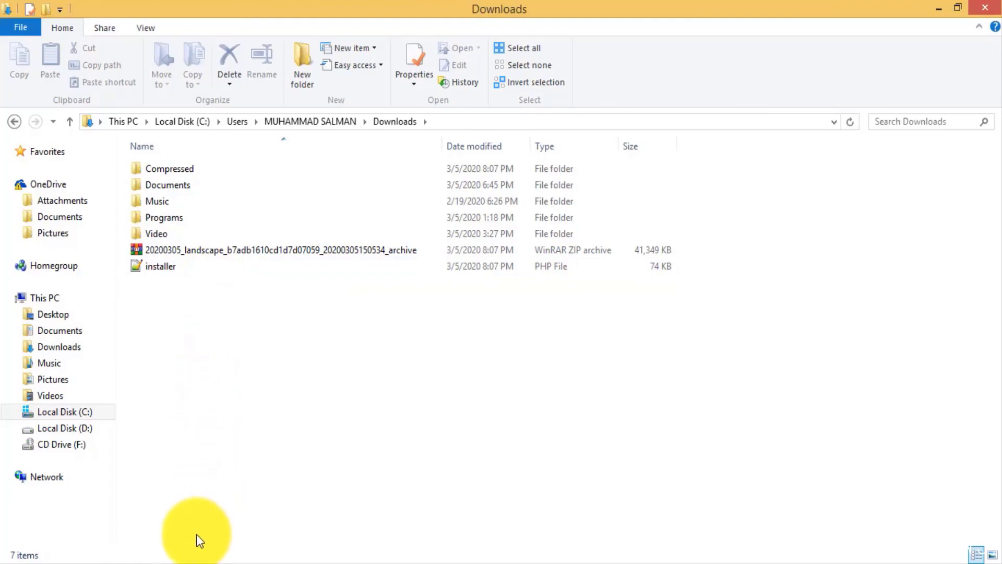
Step: Switch back to Firefox's Duplicator Pro package list and preview the open File Explorer windows
left_click(188, 563)
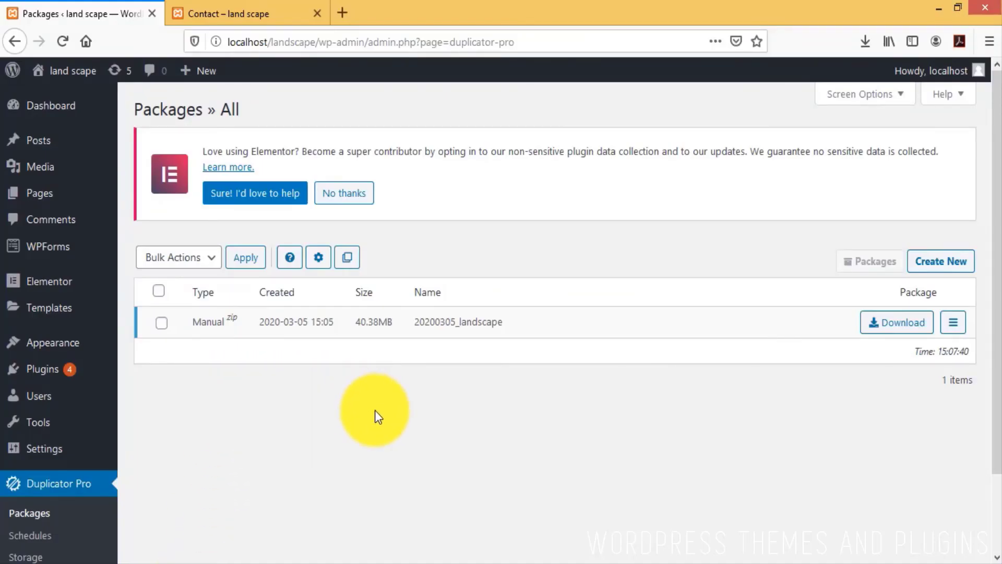
scroll(375, 410, "down", 2)
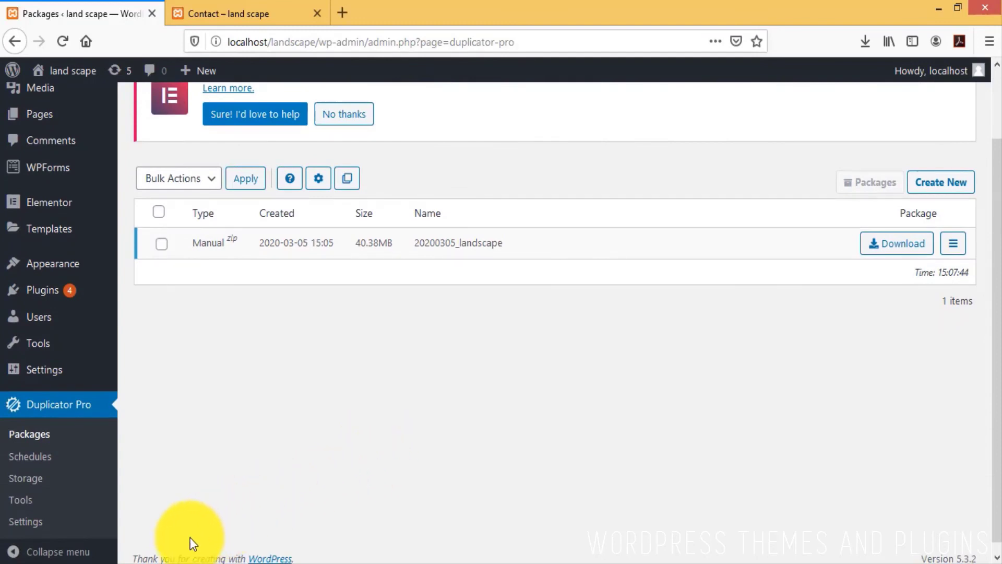
mouse_move(96, 562)
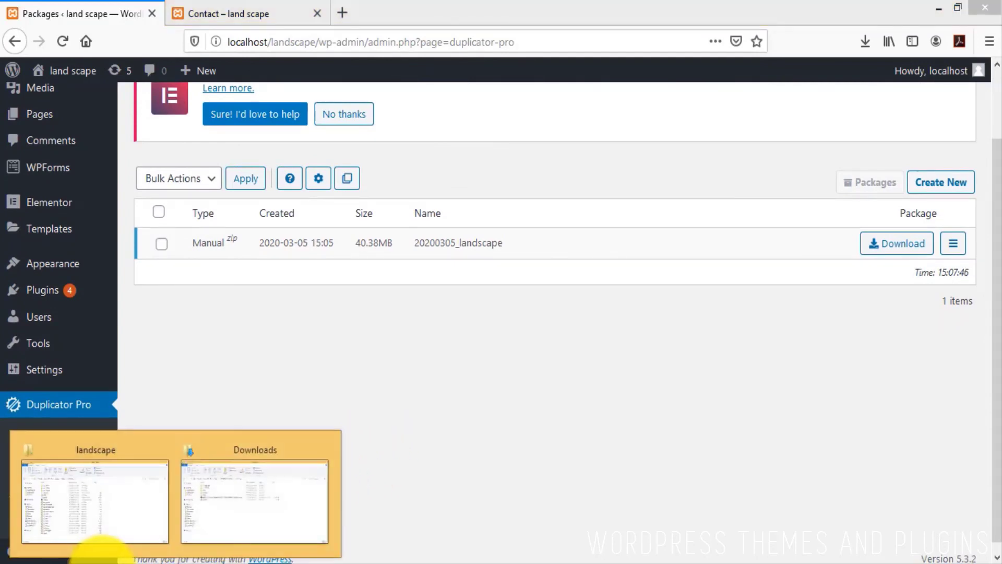